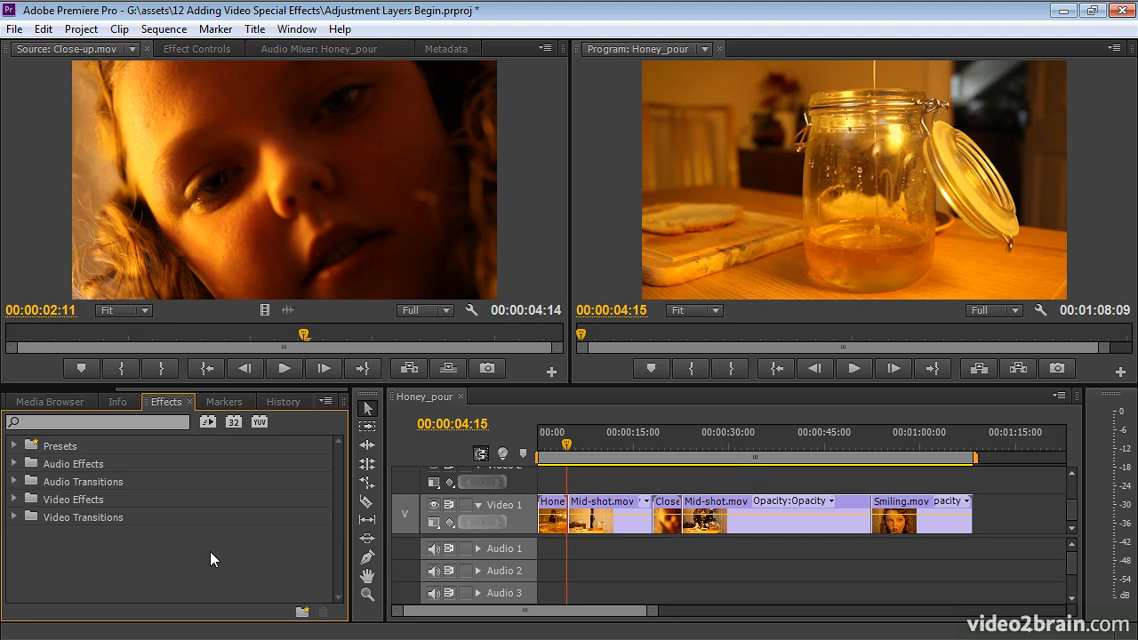
# Step: Preview nonpop_screen_v2b.psd and the Media bin's Close-up.mov from the project in the source monitor
pyautogui.click(38, 389)
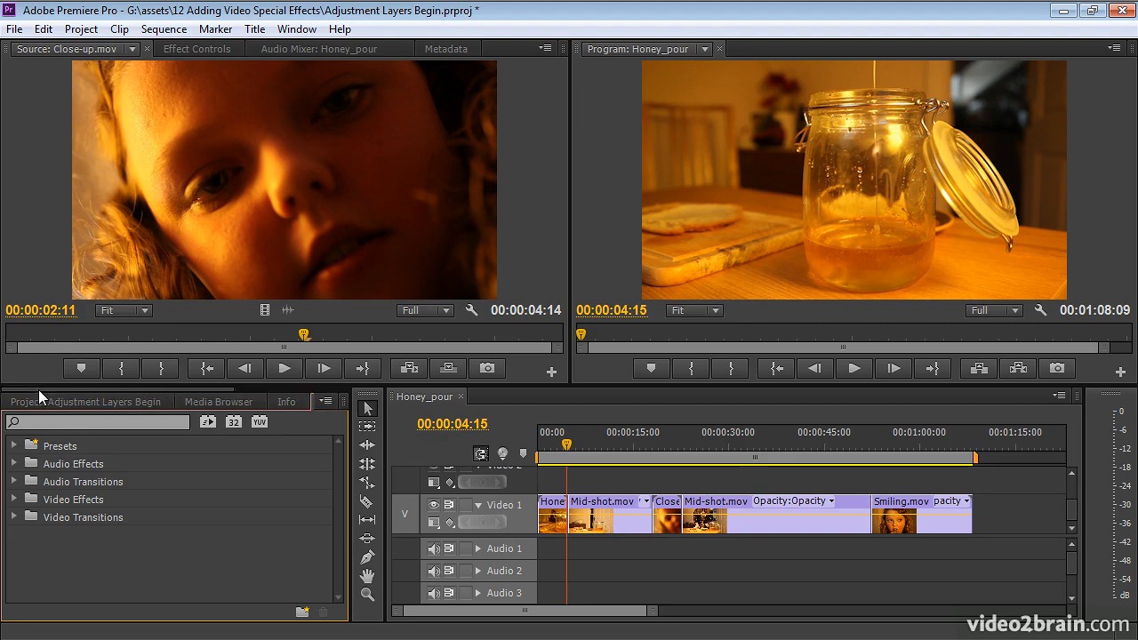
pyautogui.click(48, 399)
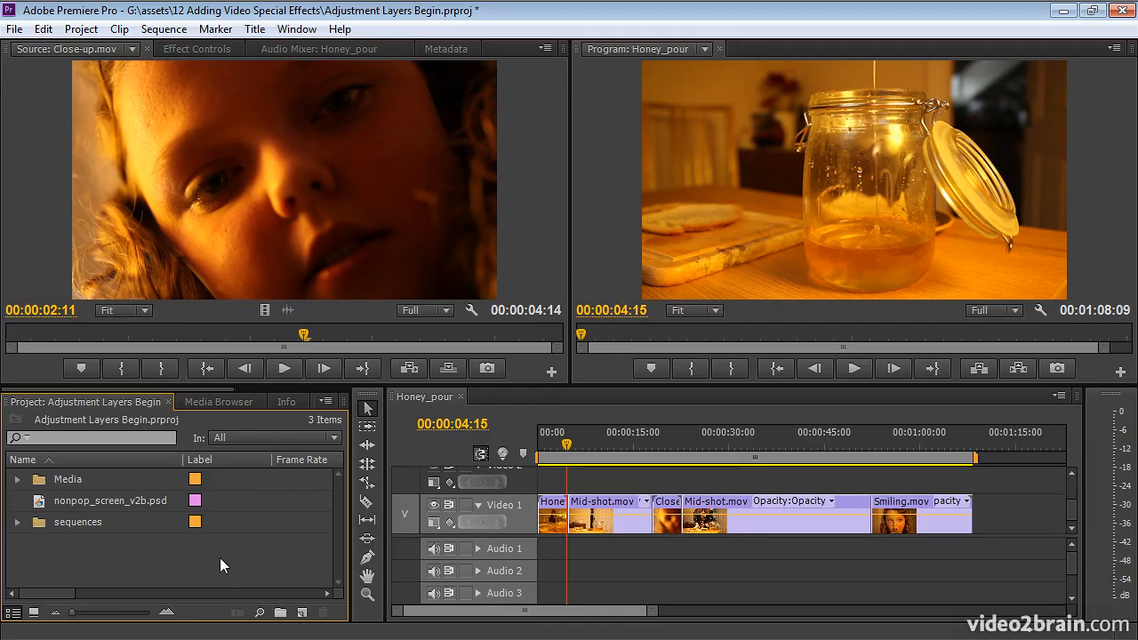
pyautogui.doubleClick(39, 503)
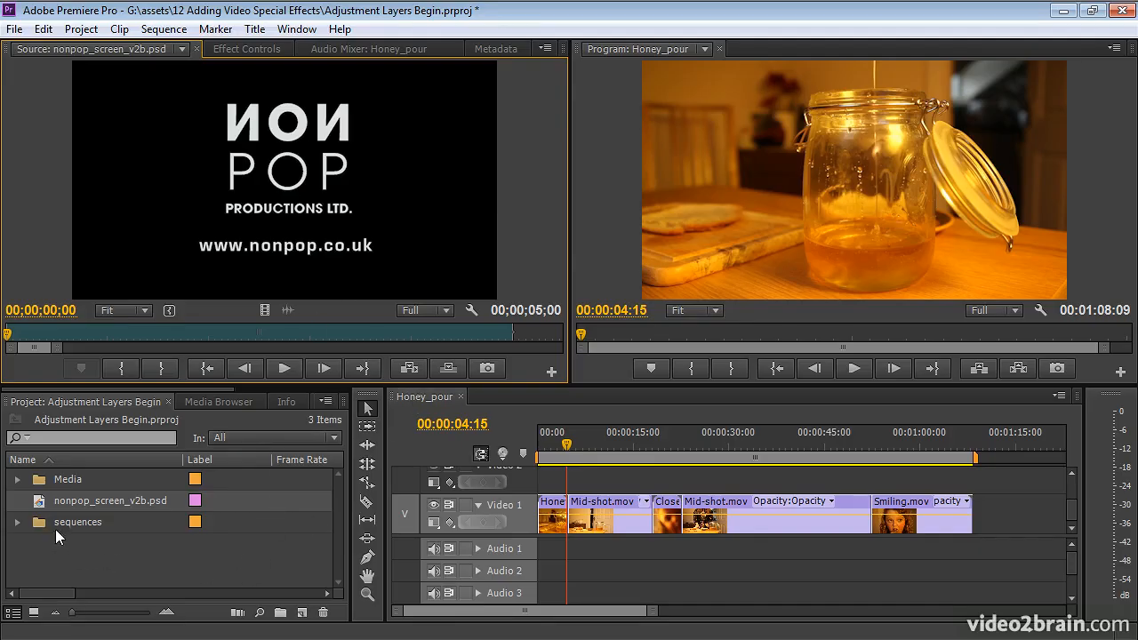
pyautogui.click(17, 479)
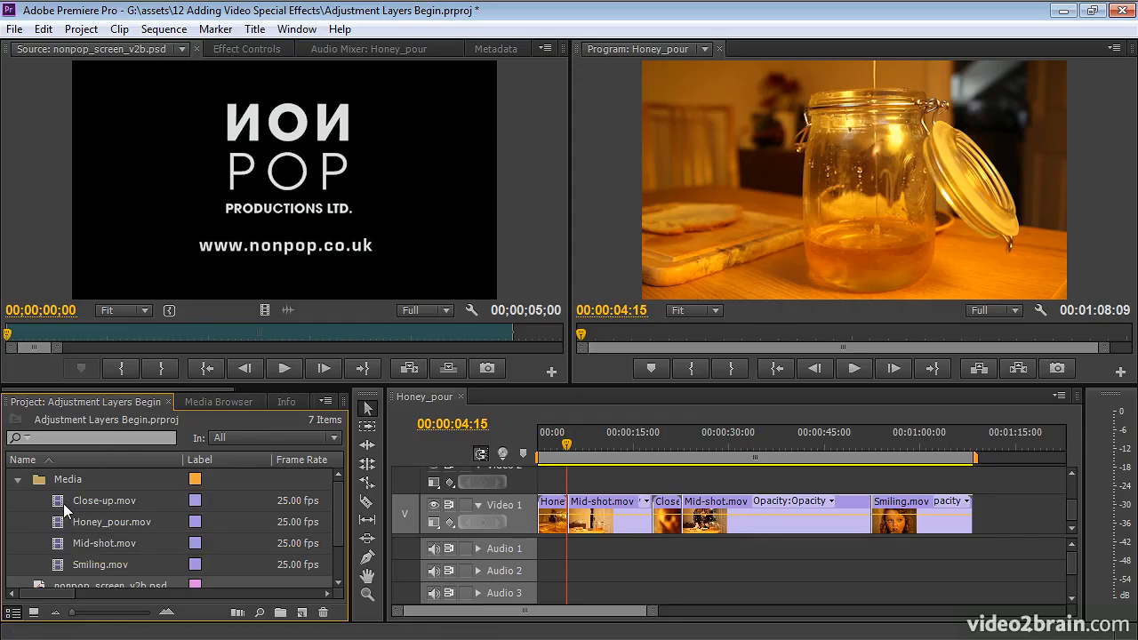
pyautogui.doubleClick(64, 503)
pyautogui.click(17, 479)
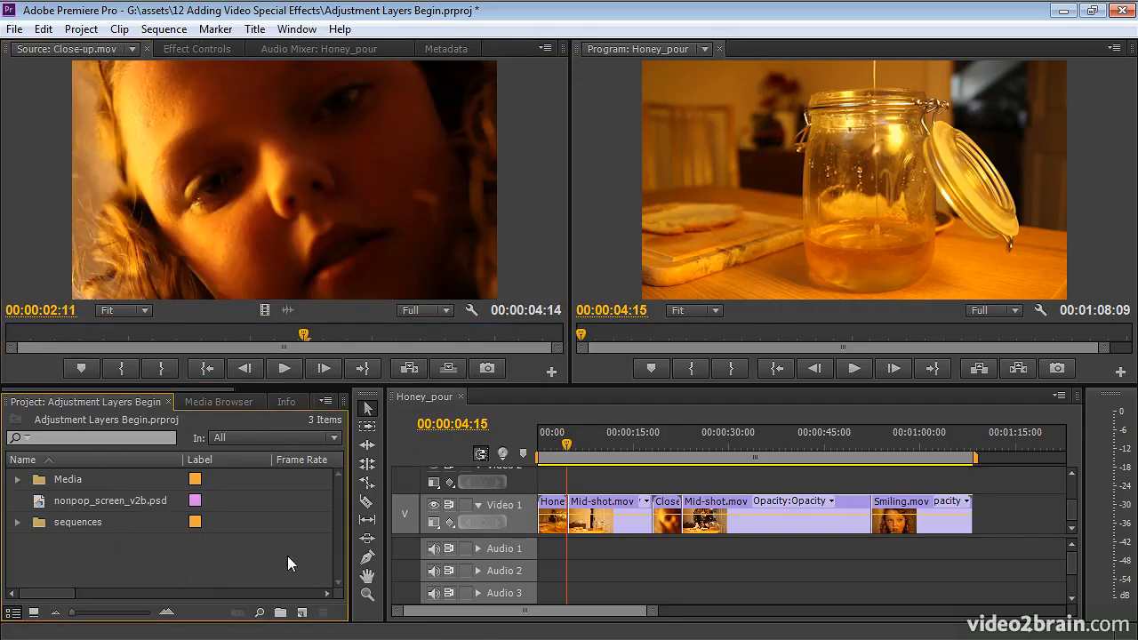
# Step: Apply the Camera Blur video effect to the first Mid-shot.mov clip and show its effect settings with the playhead at 00:00:09:02
pyautogui.click(595, 525)
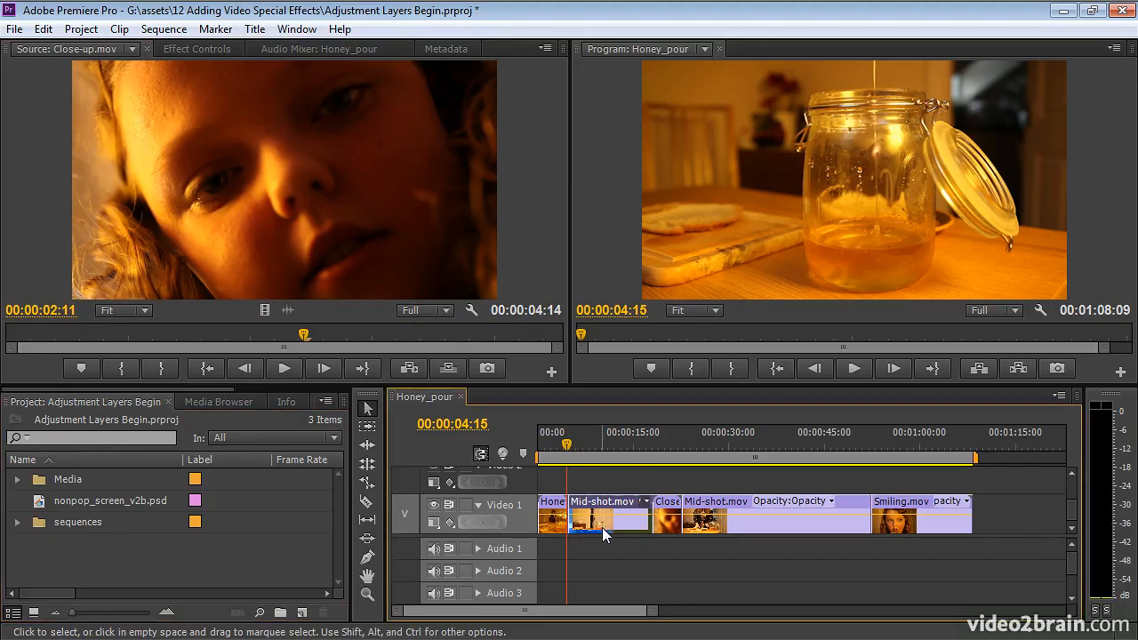
pyautogui.scroll(-3, 263, 387)
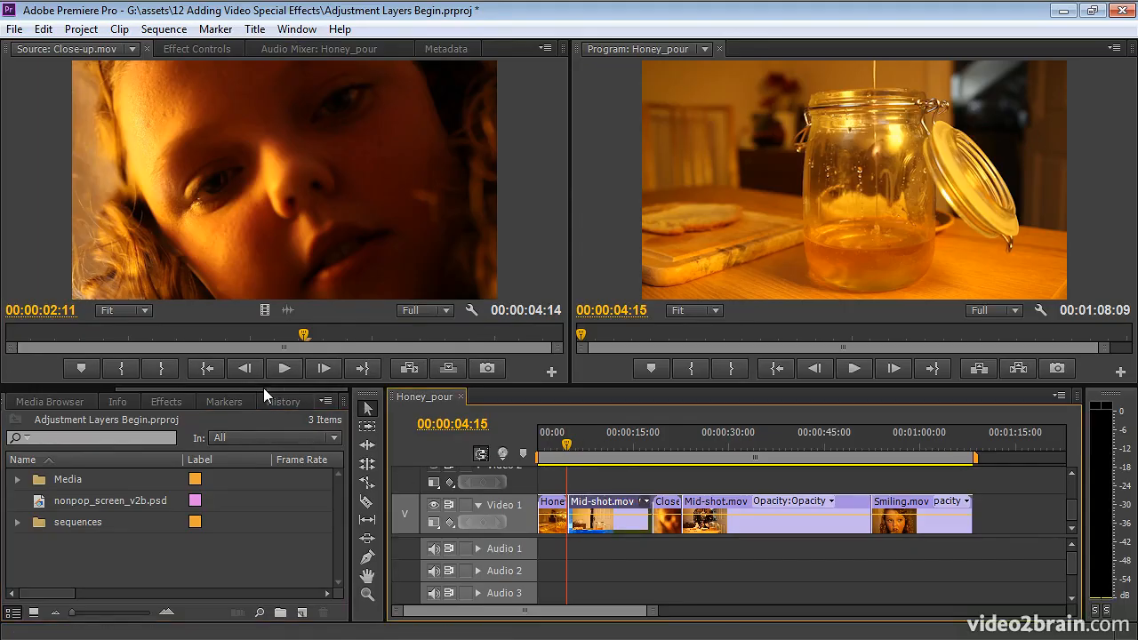
pyautogui.click(181, 404)
pyautogui.click(14, 499)
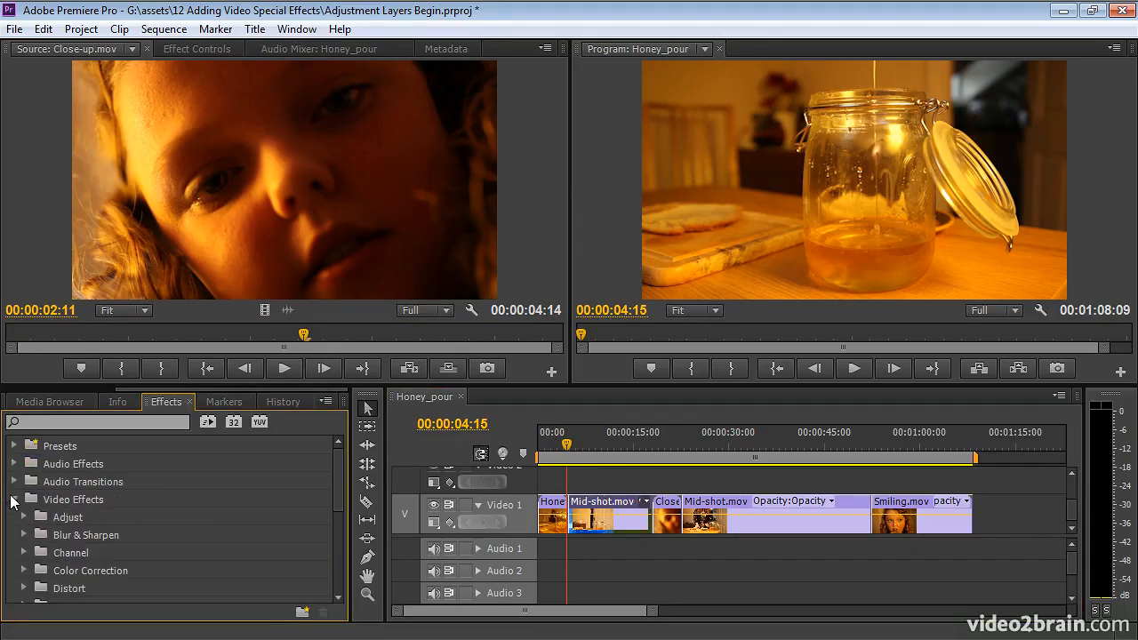
pyautogui.click(24, 536)
pyautogui.moveTo(52, 569); pyautogui.dragTo(619, 534)
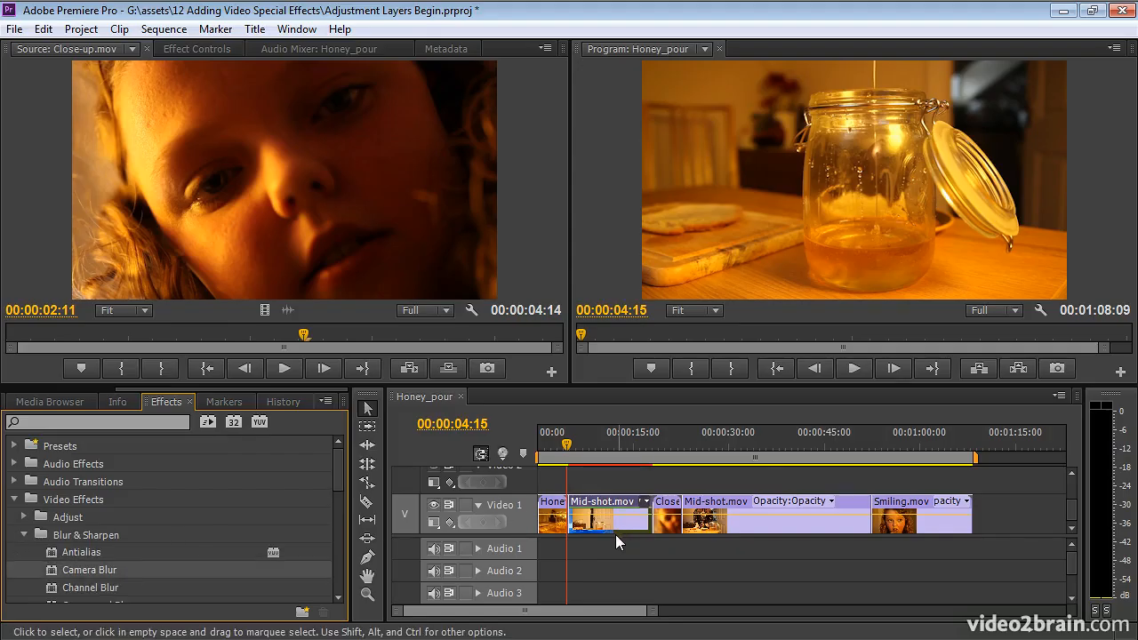
pyautogui.click(596, 440)
pyautogui.click(214, 51)
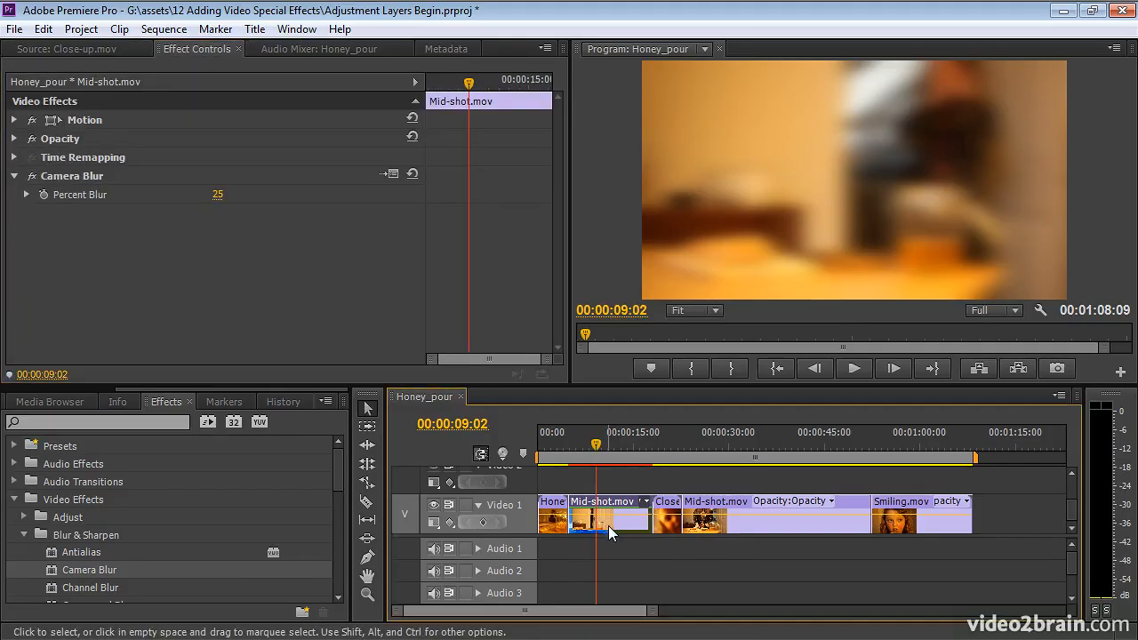
# Step: Remove the Camera Blur effect from the first Mid-shot.mov clip and collapse the Video Effects folder
pyautogui.click(100, 177)
pyautogui.press('Delete')
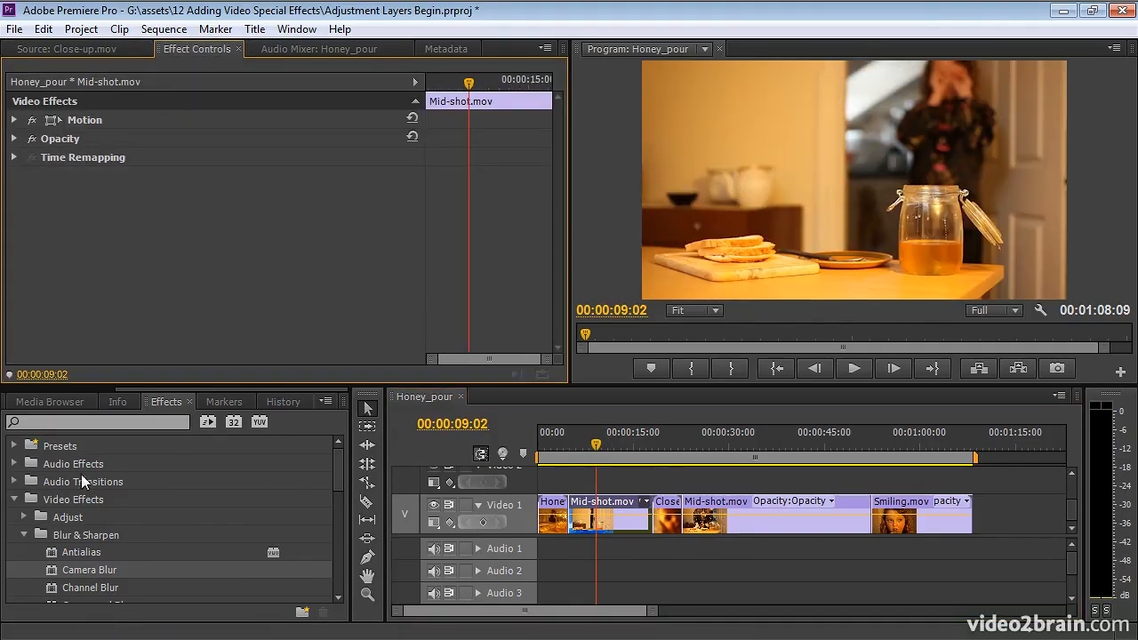
pyautogui.click(14, 499)
# Step: Create a 1920 × 1080 adjustment layer in the project with a 25.00fps timebase and Square Pixels (1.0)
pyautogui.hotkey('shift', '1')
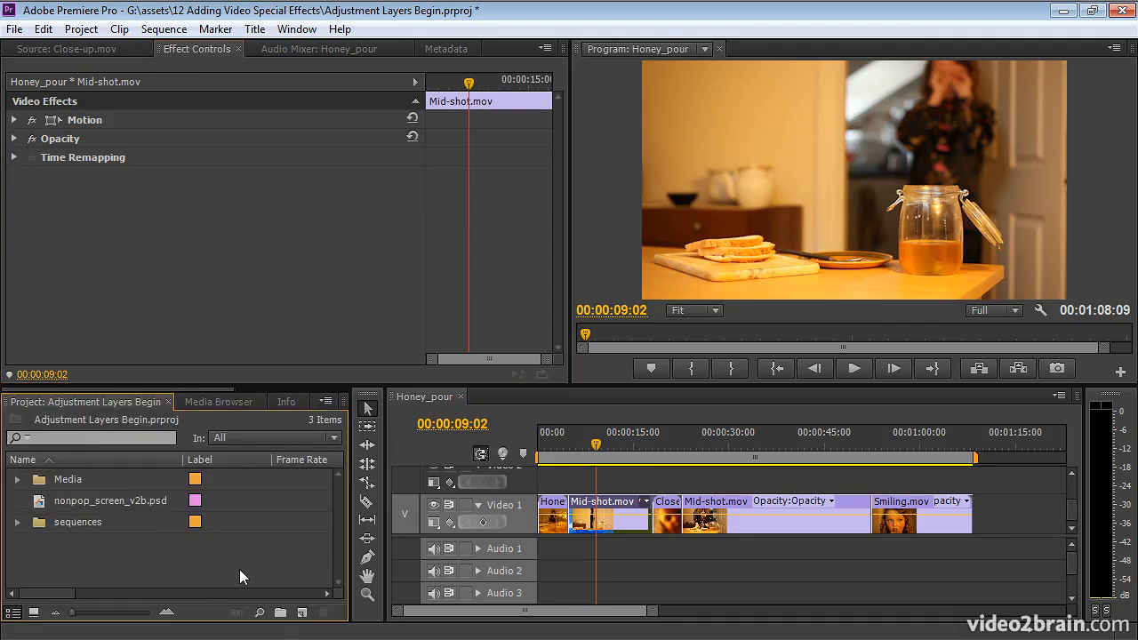
pyautogui.click(303, 613)
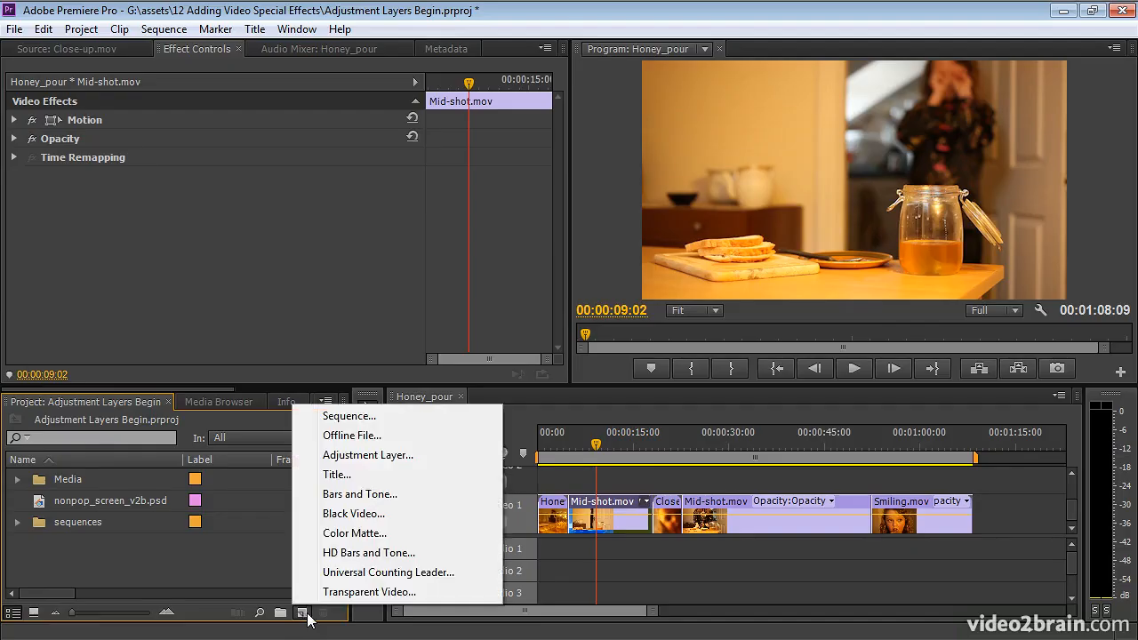
pyautogui.click(447, 459)
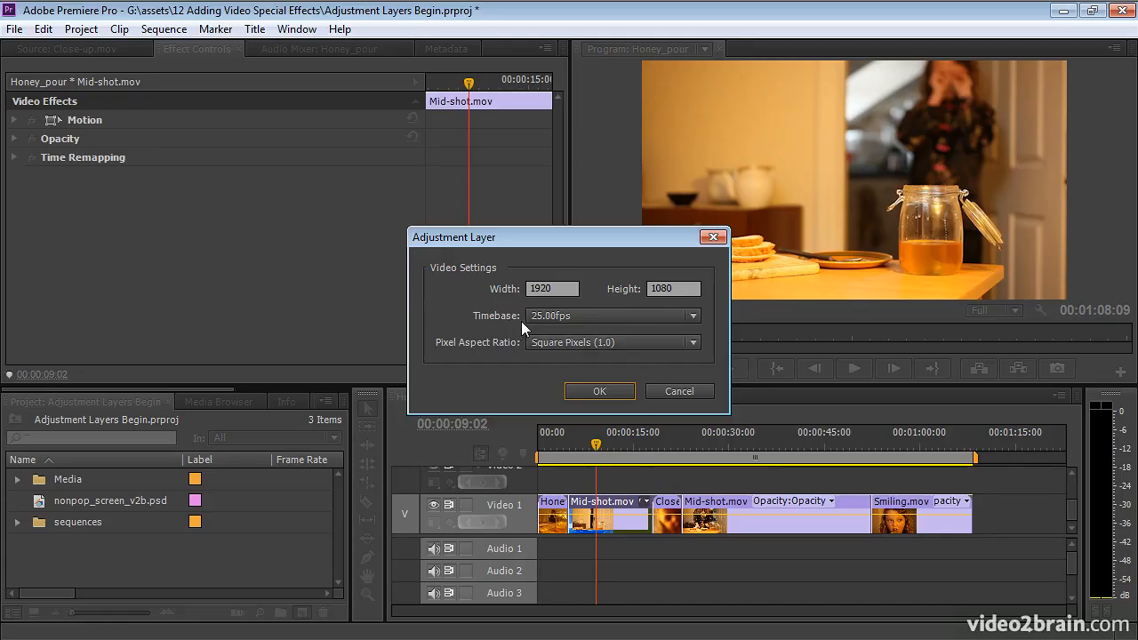
pyautogui.click(570, 317)
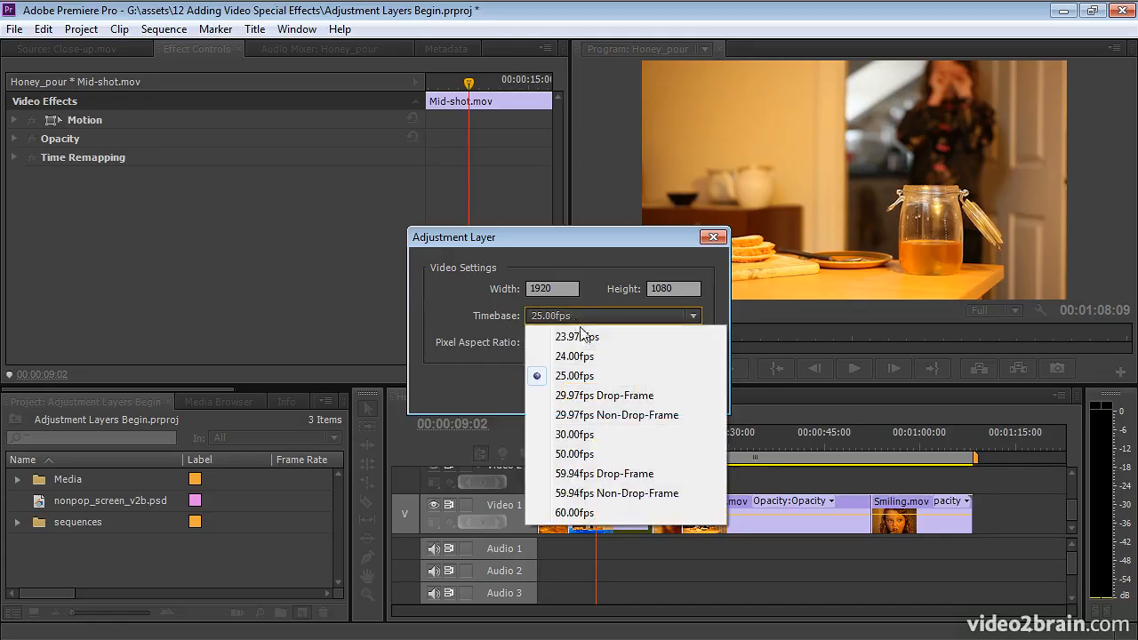
pyautogui.click(461, 389)
pyautogui.click(569, 343)
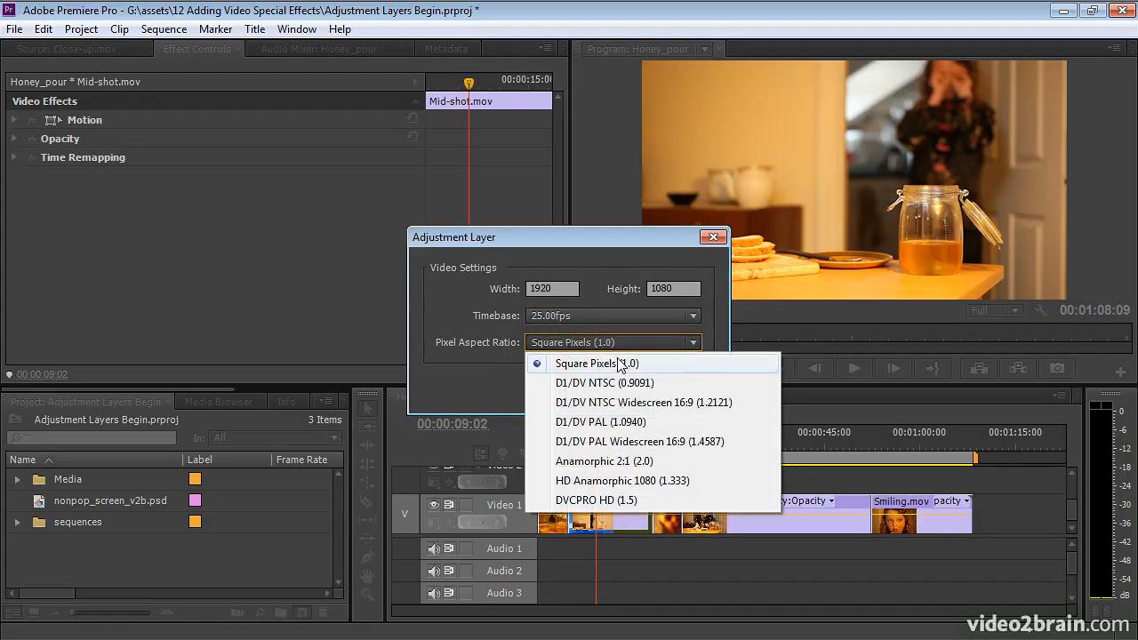
pyautogui.click(472, 381)
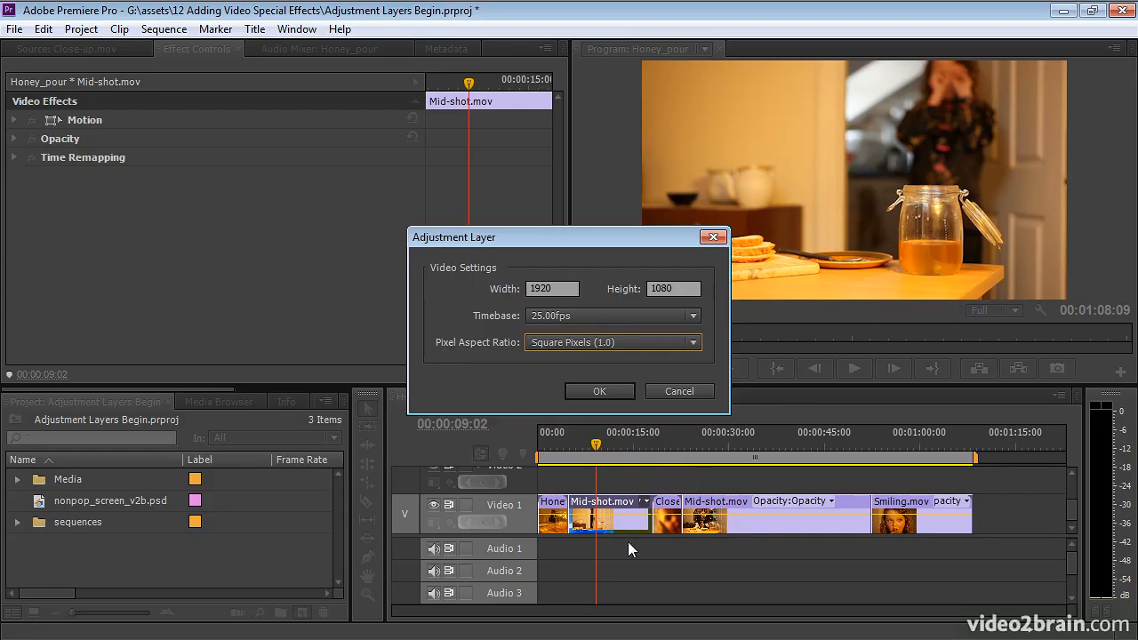
pyautogui.click(598, 392)
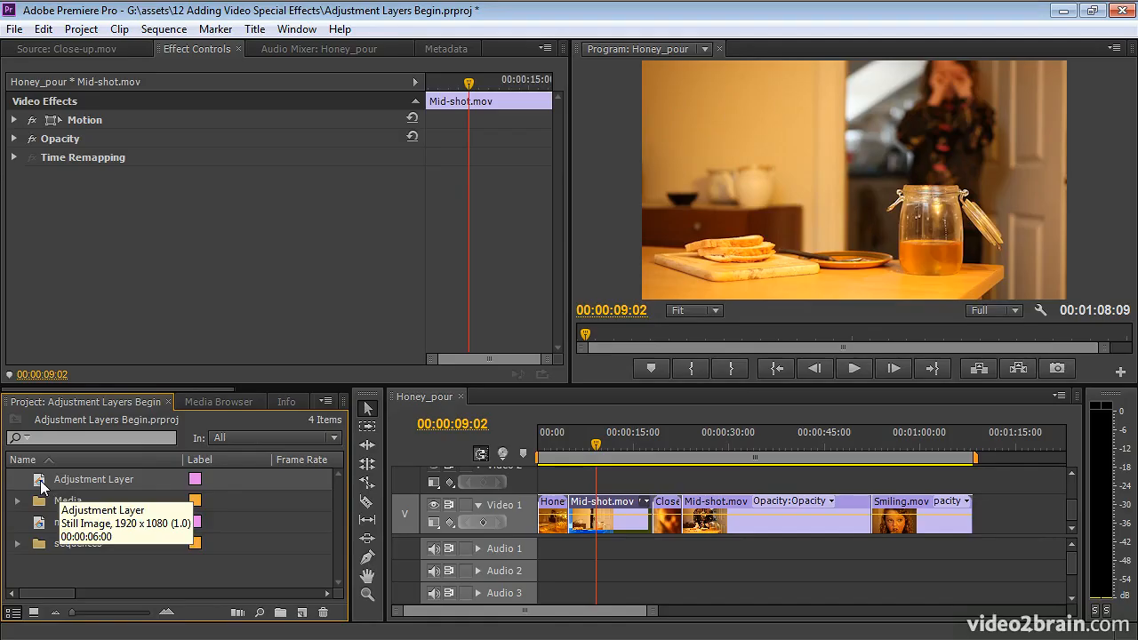
# Step: Place the adjustment layer at the start of Video 2 and extend it to the end of the Smiling.mov clip
pyautogui.moveTo(39, 479); pyautogui.dragTo(542, 478)
pyautogui.moveTo(608, 384); pyautogui.dragTo(607, 333)
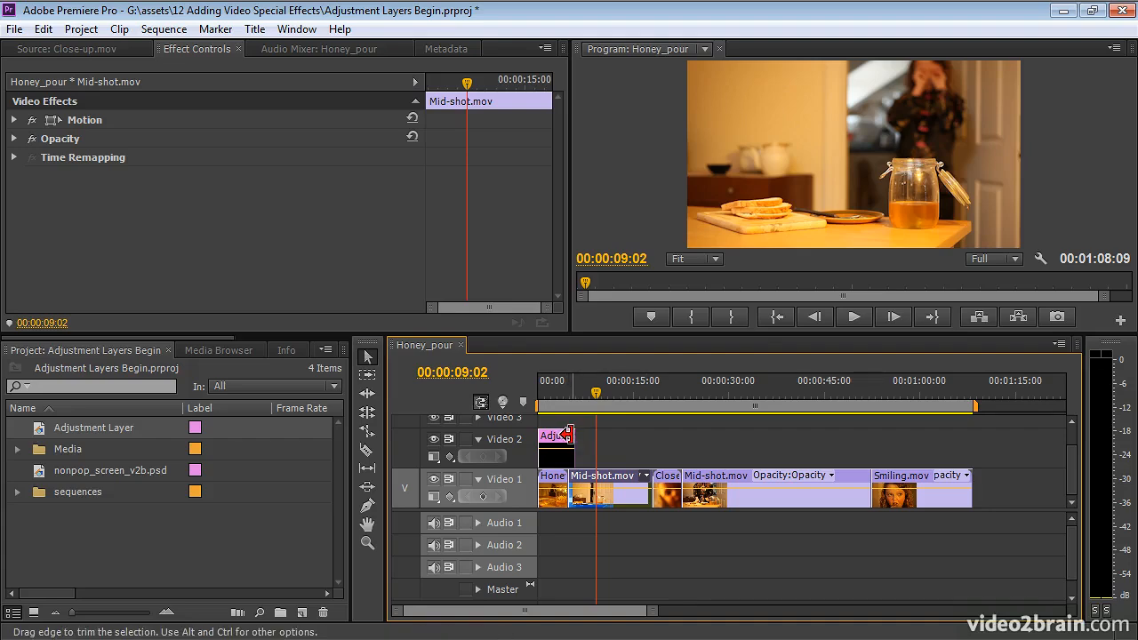
pyautogui.moveTo(567, 436); pyautogui.dragTo(960, 439)
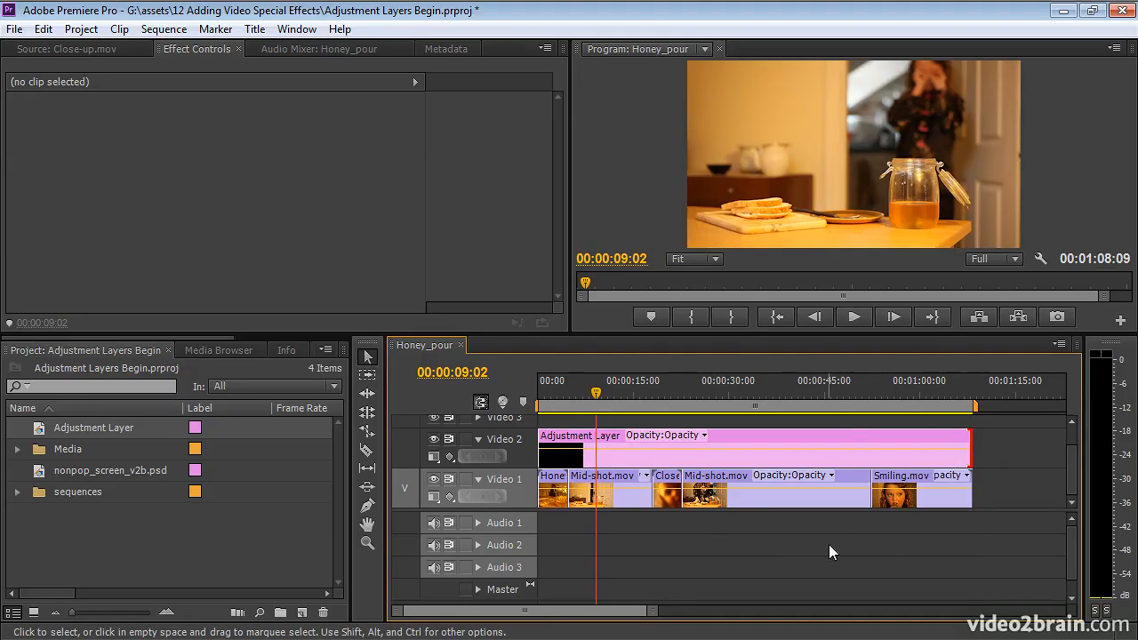
pyautogui.click(480, 402)
# Step: Check the still image default duration in the General preferences without changing anything
pyautogui.click(43, 28)
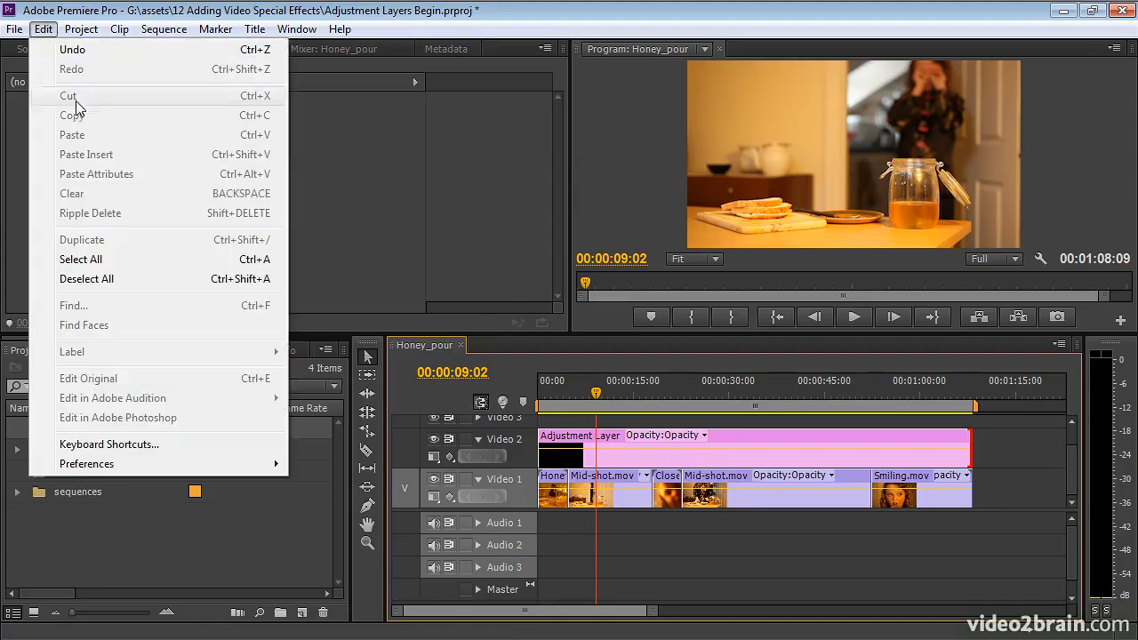
pyautogui.moveTo(201, 471)
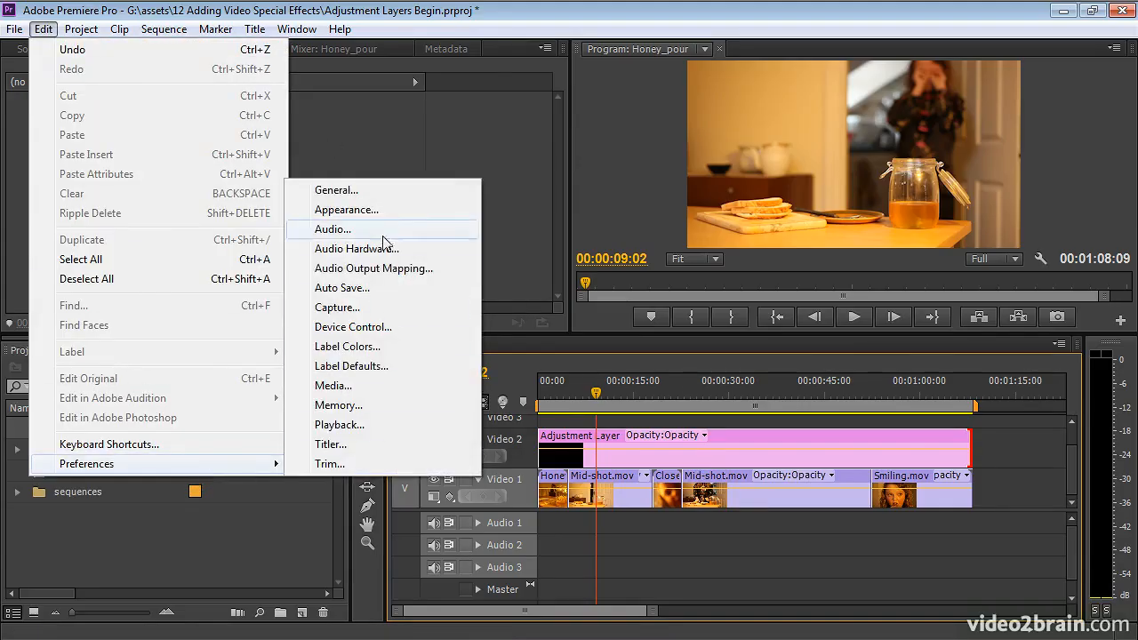
pyautogui.click(382, 189)
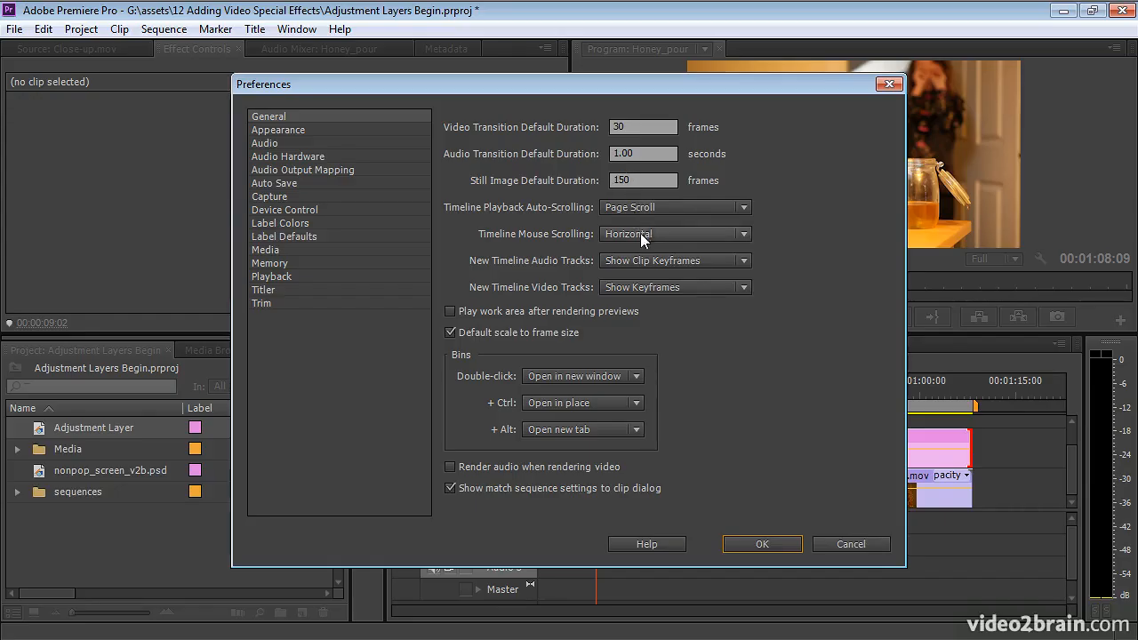
pyautogui.click(845, 538)
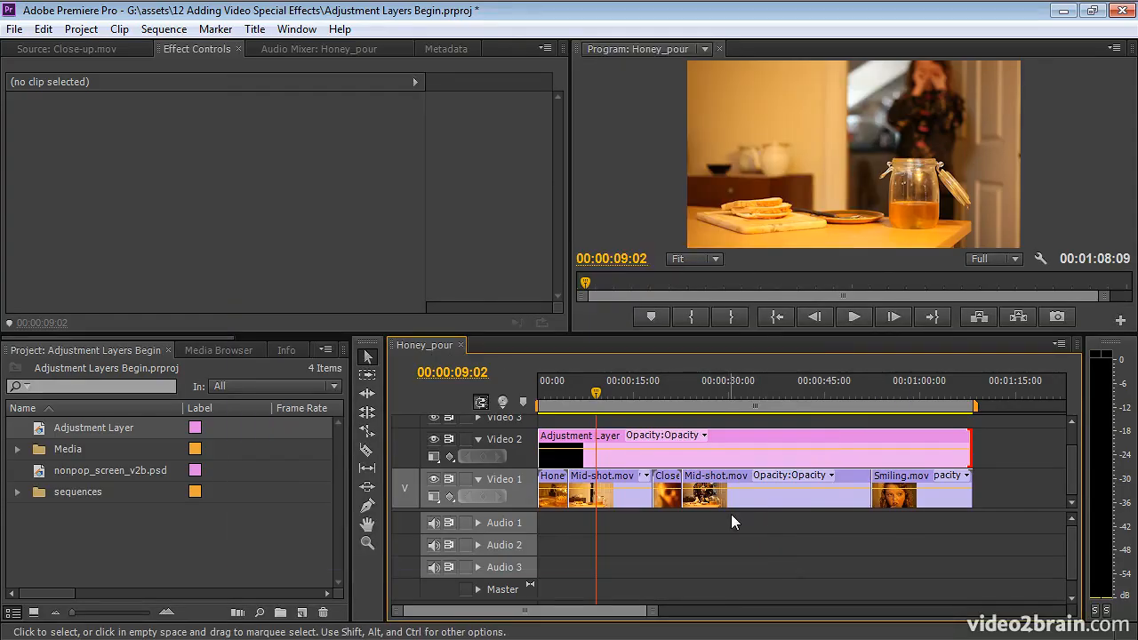
# Step: Apply the Adjustment Layer Example preset to the adjustment layer on Video 2, with the playhead at 00:00:39:06 for preview
pyautogui.click(787, 392)
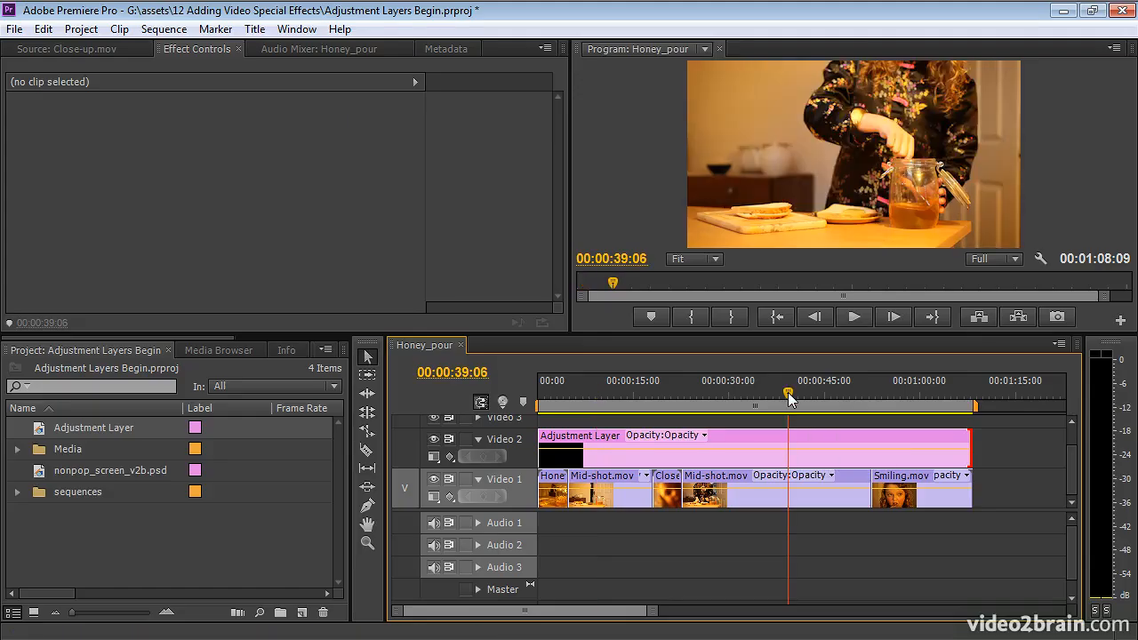
pyautogui.click(261, 338)
pyautogui.click(167, 349)
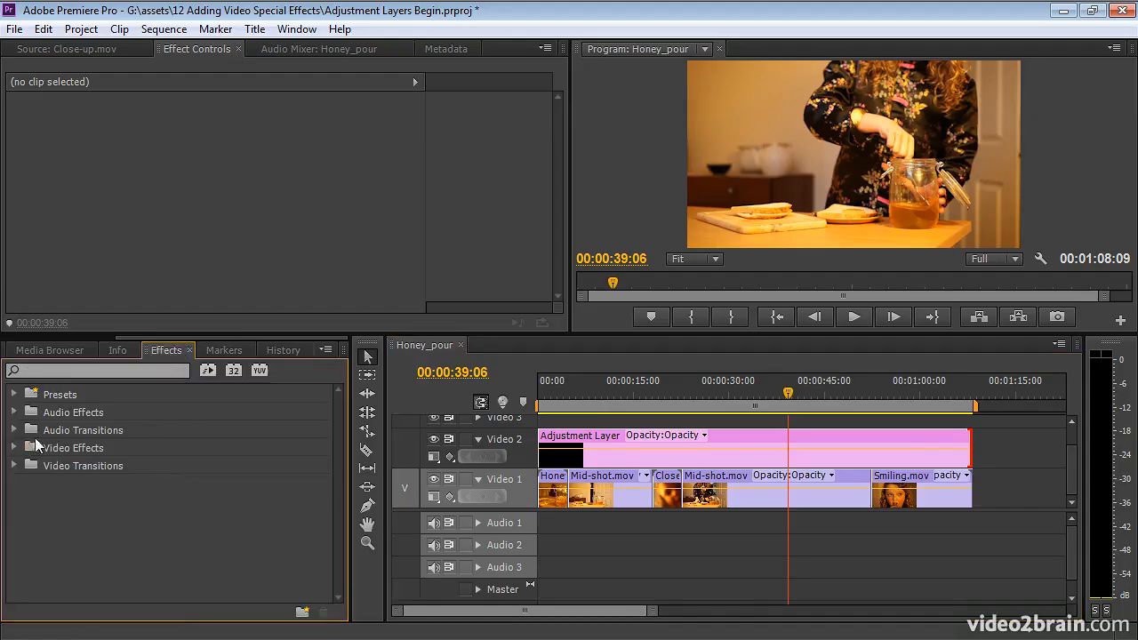
pyautogui.click(13, 395)
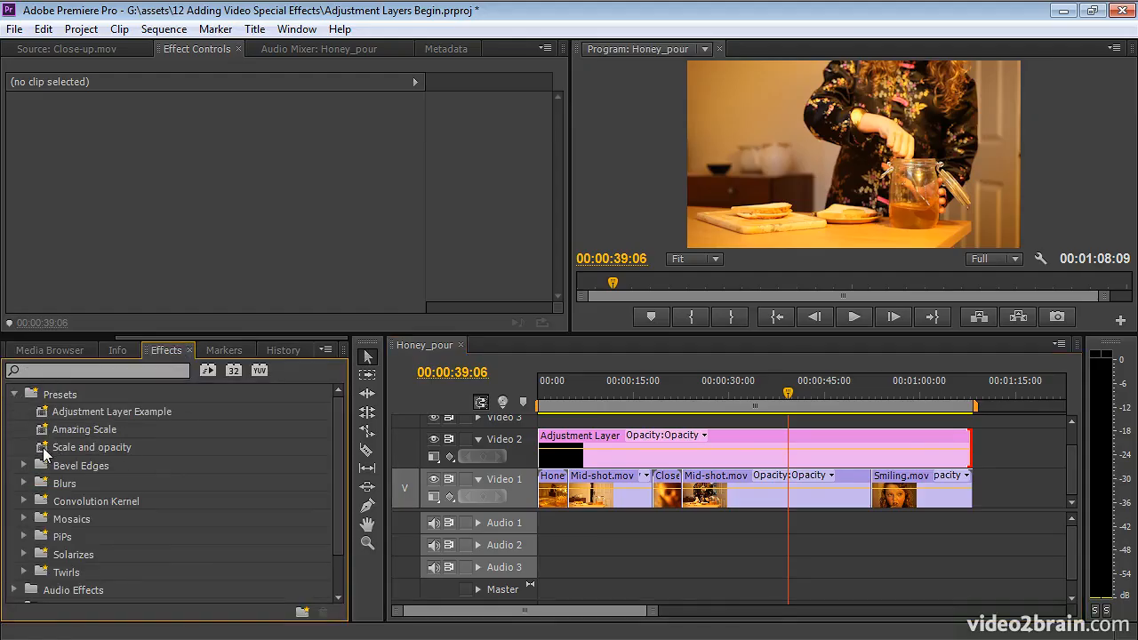
pyautogui.moveTo(43, 413)
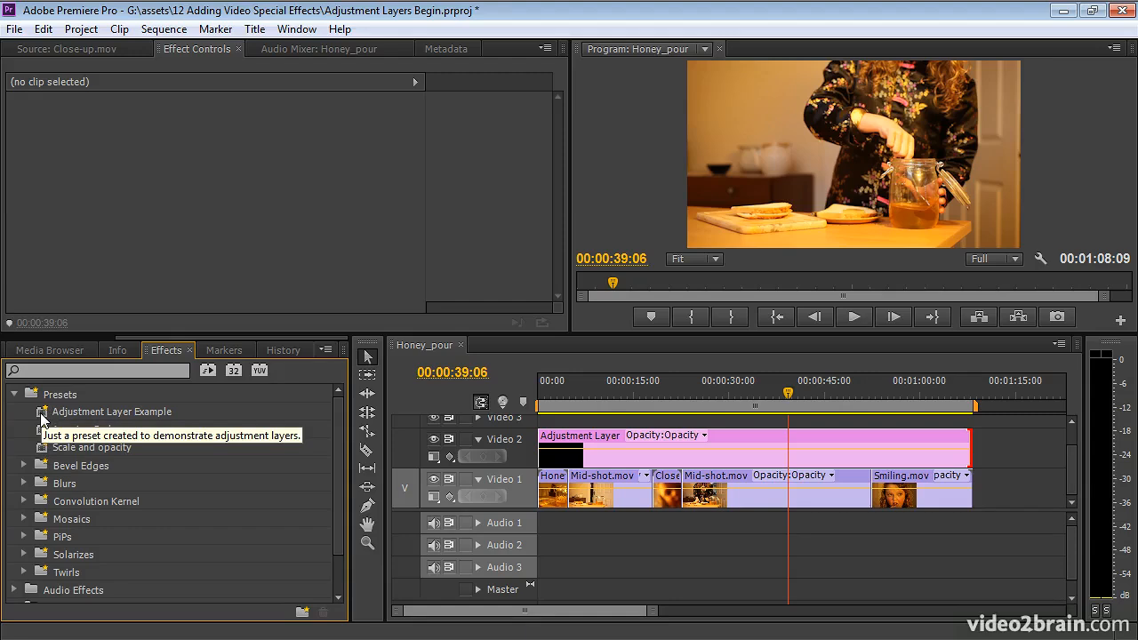
pyautogui.moveTo(43, 416); pyautogui.dragTo(311, 428)
pyautogui.moveTo(463, 441); pyautogui.dragTo(757, 457)
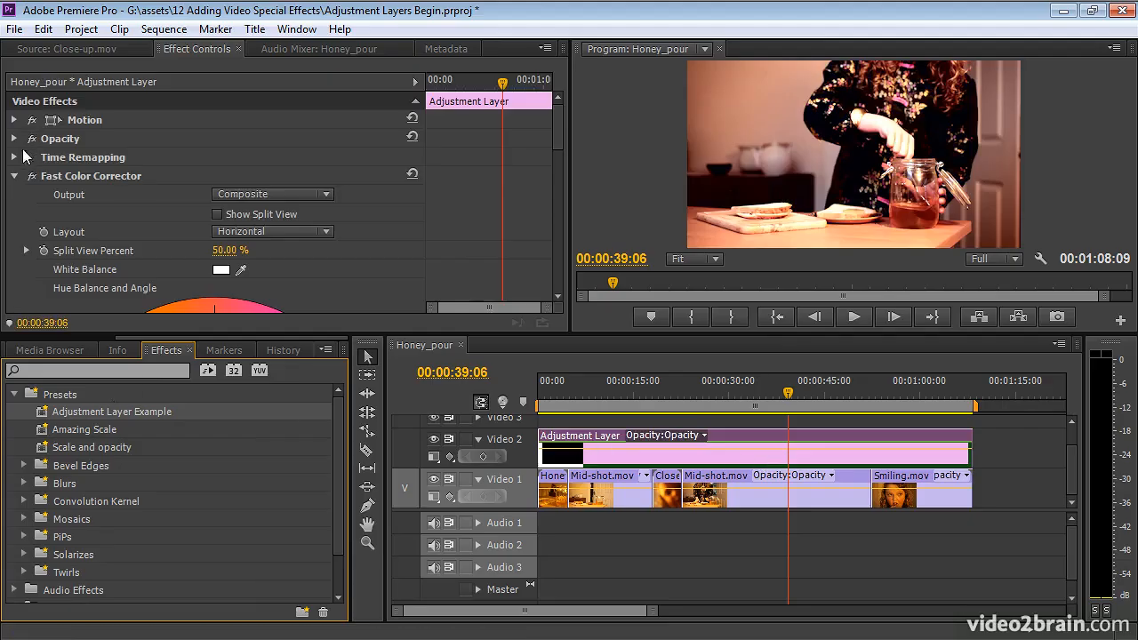
# Step: Collapse the Fast Color Corrector settings and the Presets folder, and scrub the sequence to 00:00:52:12 to review the effect across the clips
pyautogui.click(14, 177)
pyautogui.click(79, 176)
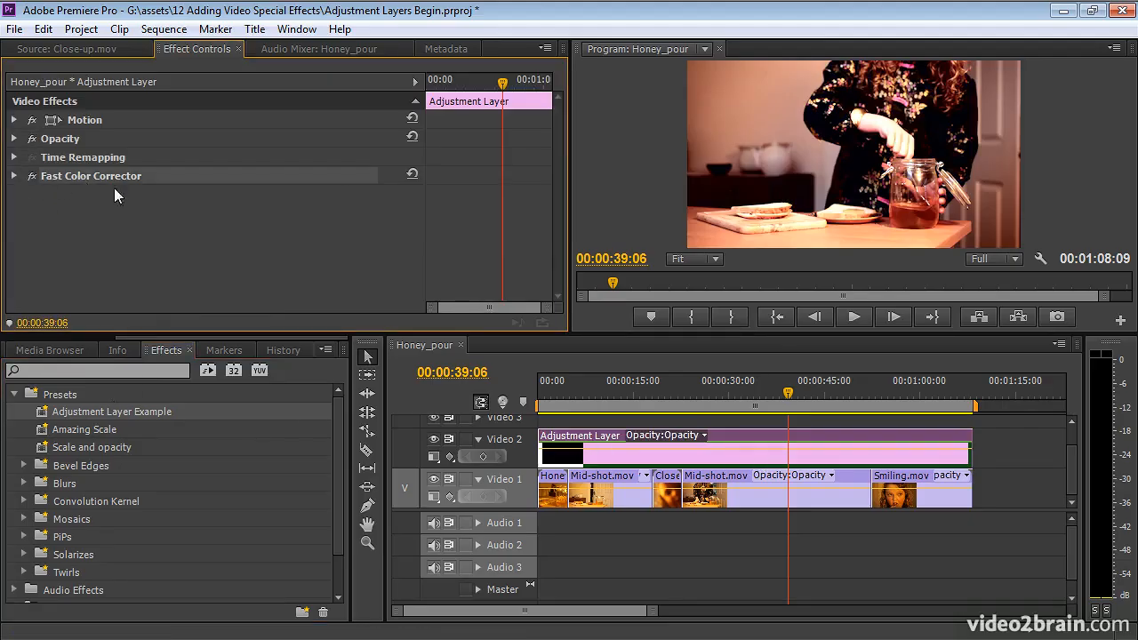
pyautogui.click(15, 393)
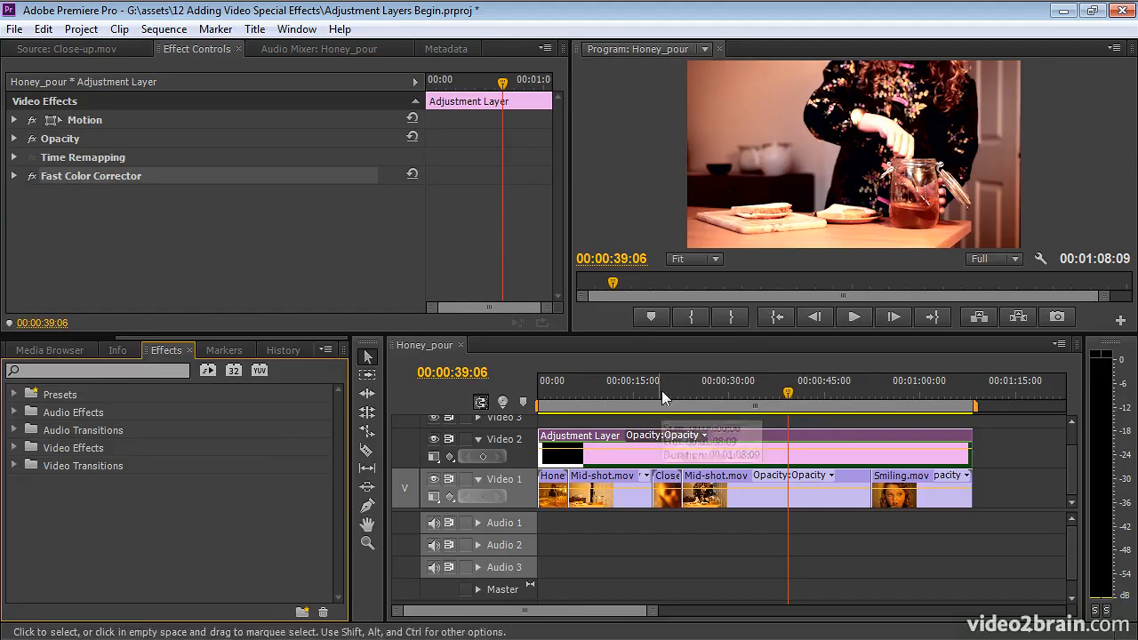
pyautogui.click(725, 387)
pyautogui.moveTo(726, 387); pyautogui.dragTo(871, 405)
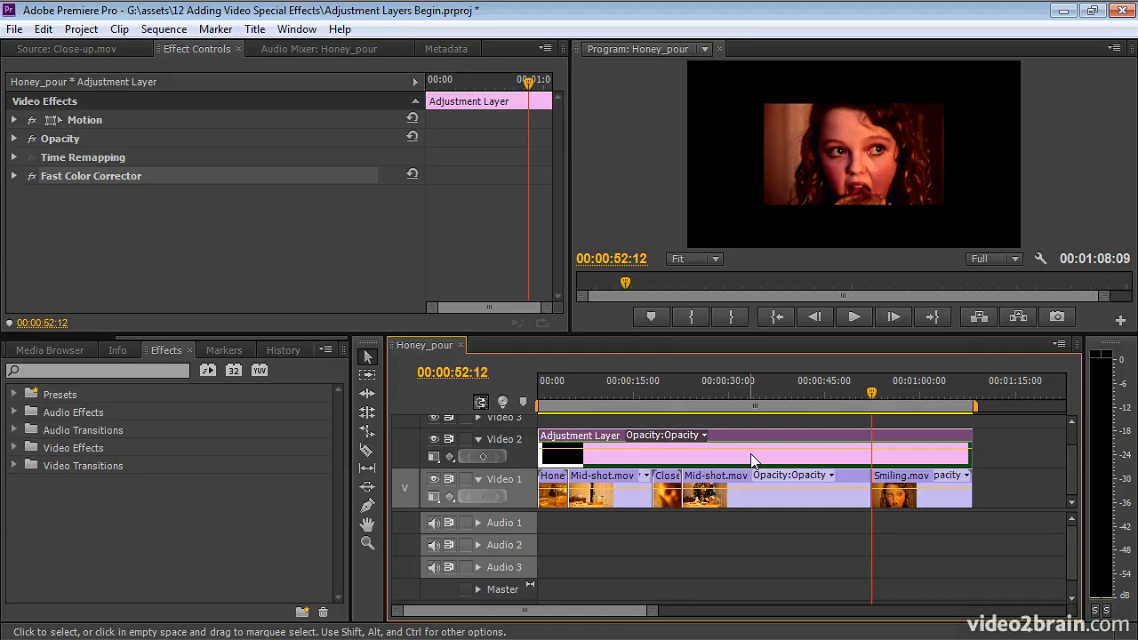
# Step: Reset the Motion settings of the Smiling.mov clip, with the playhead at 00:00:58:23
pyautogui.click(913, 391)
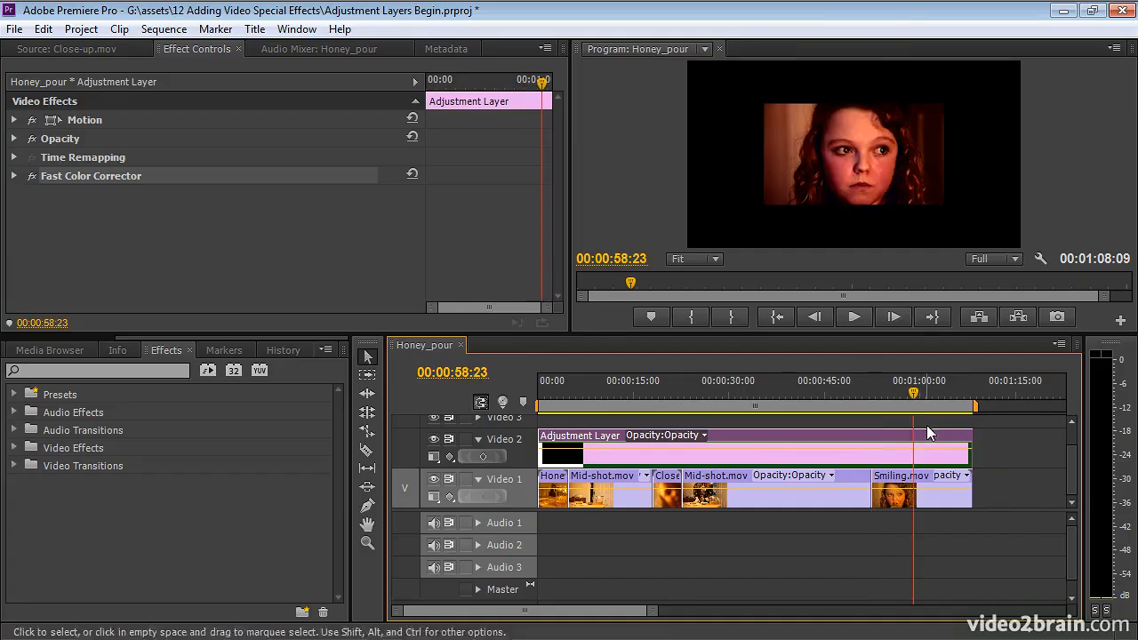
pyautogui.click(937, 502)
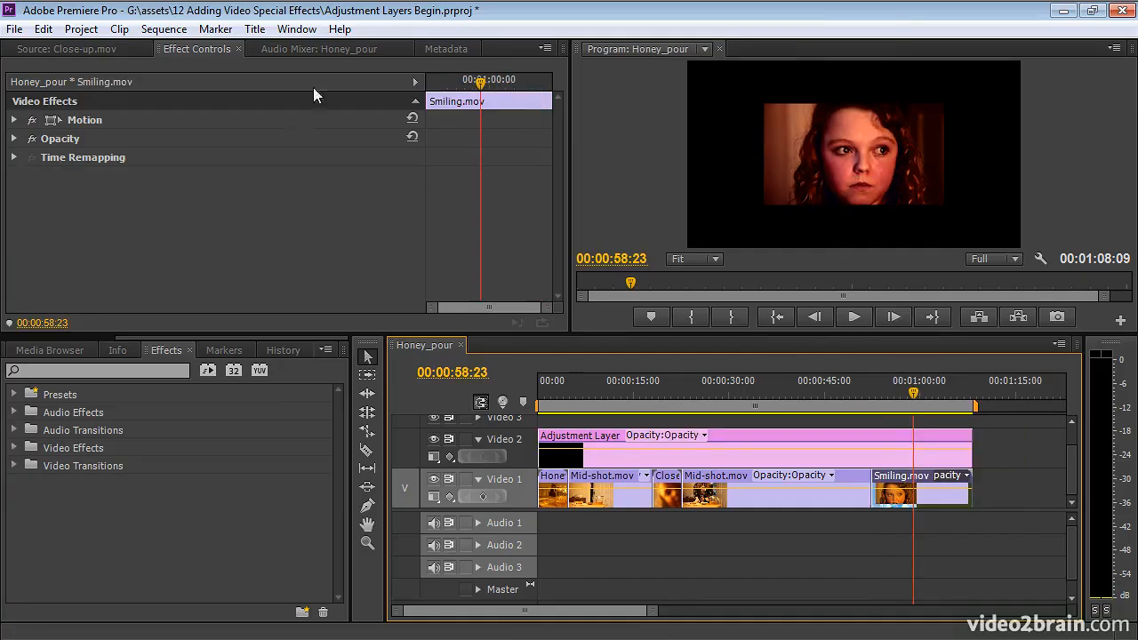
pyautogui.click(412, 118)
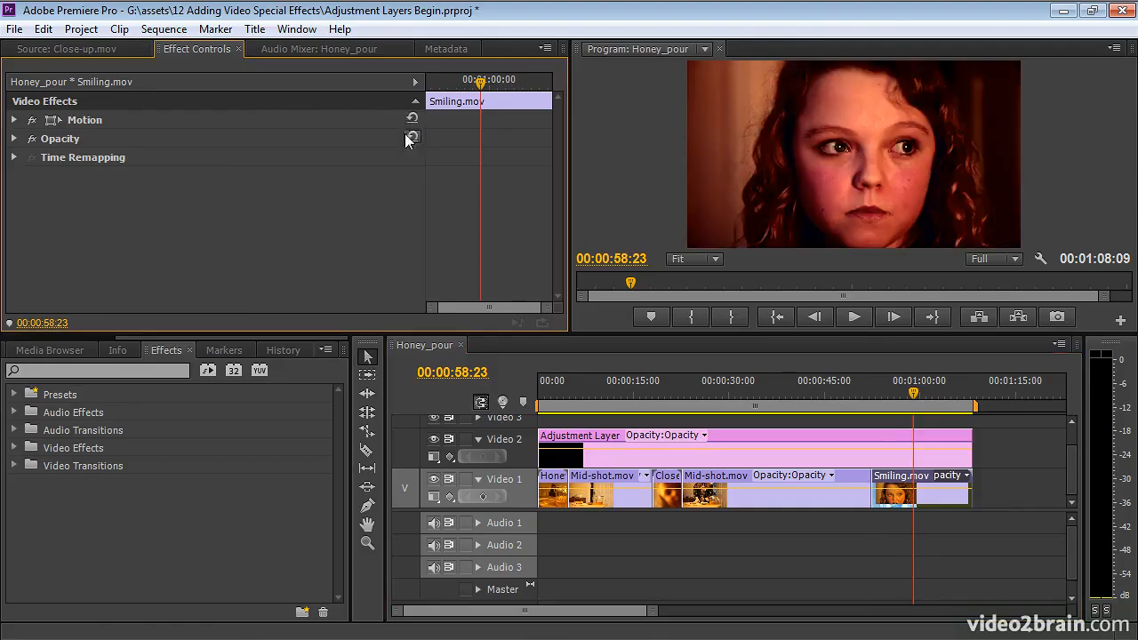
# Step: Trim the adjustment layer's end on Video 2 back to the start of Smiling.mov, and preview the sequence at 00:01:00:14
pyautogui.moveTo(839, 386); pyautogui.dragTo(799, 382)
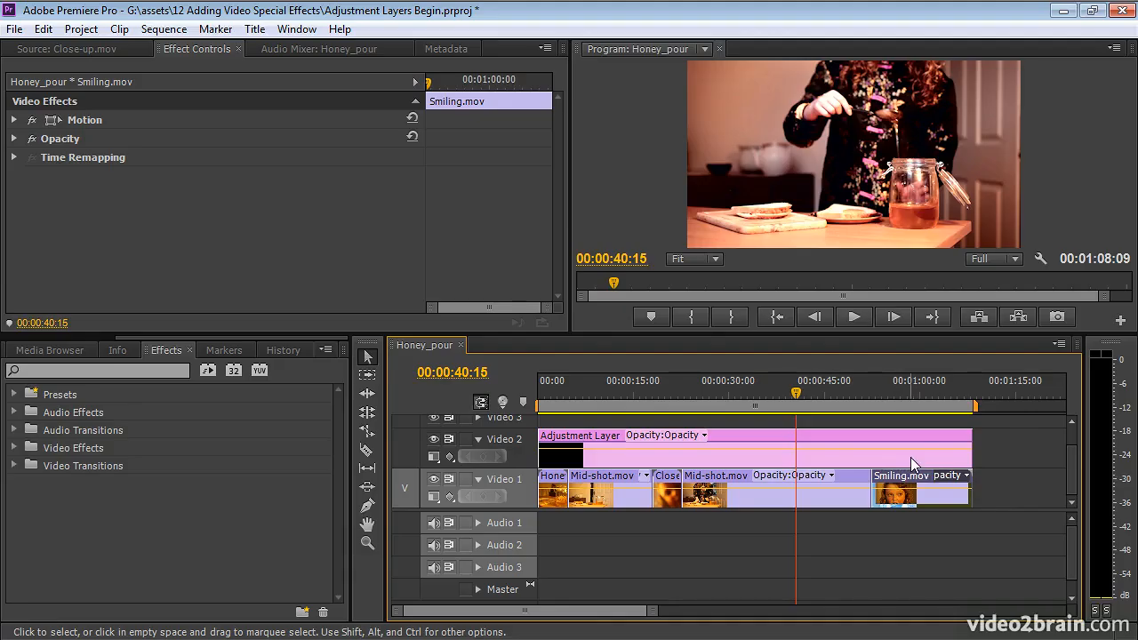
pyautogui.moveTo(902, 455)
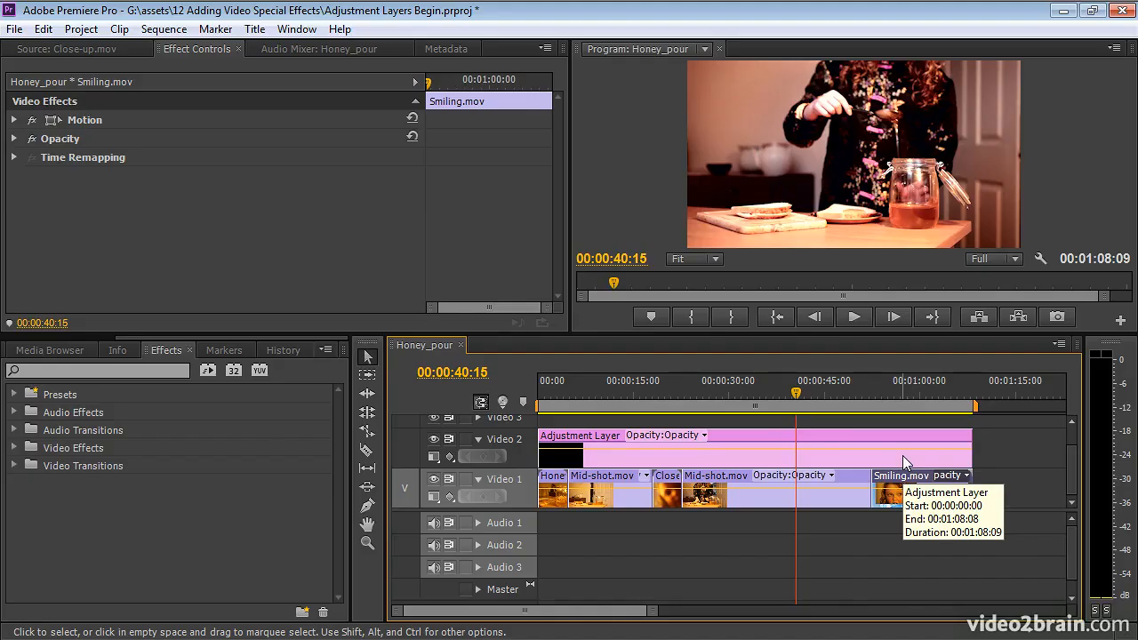
pyautogui.moveTo(795, 394); pyautogui.dragTo(927, 396)
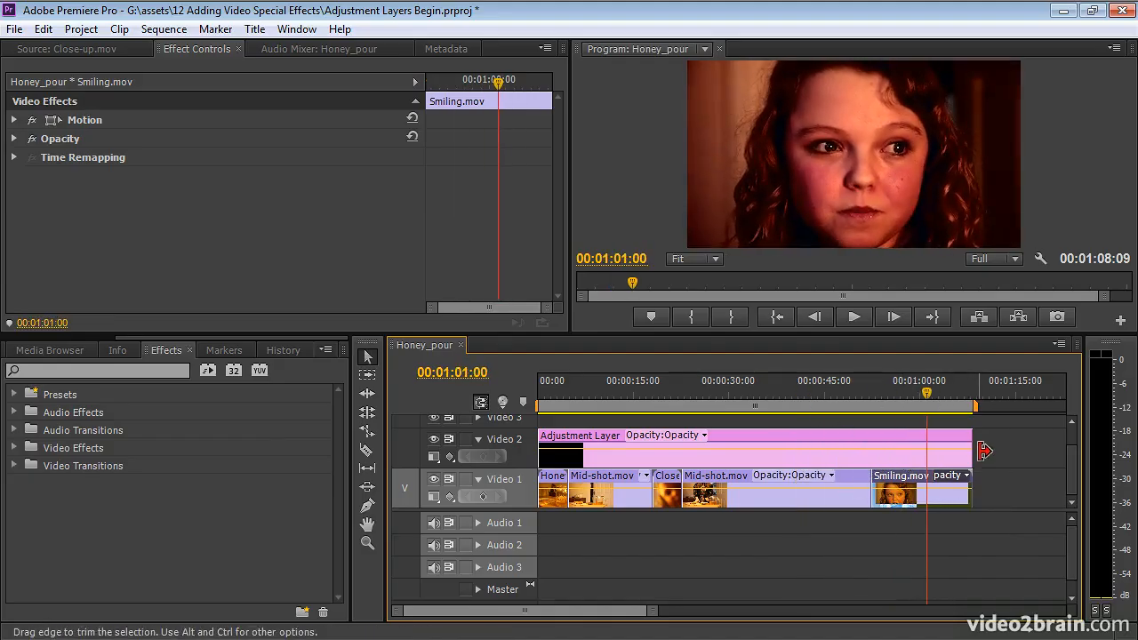
pyautogui.moveTo(962, 444); pyautogui.dragTo(870, 444)
pyautogui.click(899, 386)
pyautogui.moveTo(898, 388); pyautogui.dragTo(924, 389)
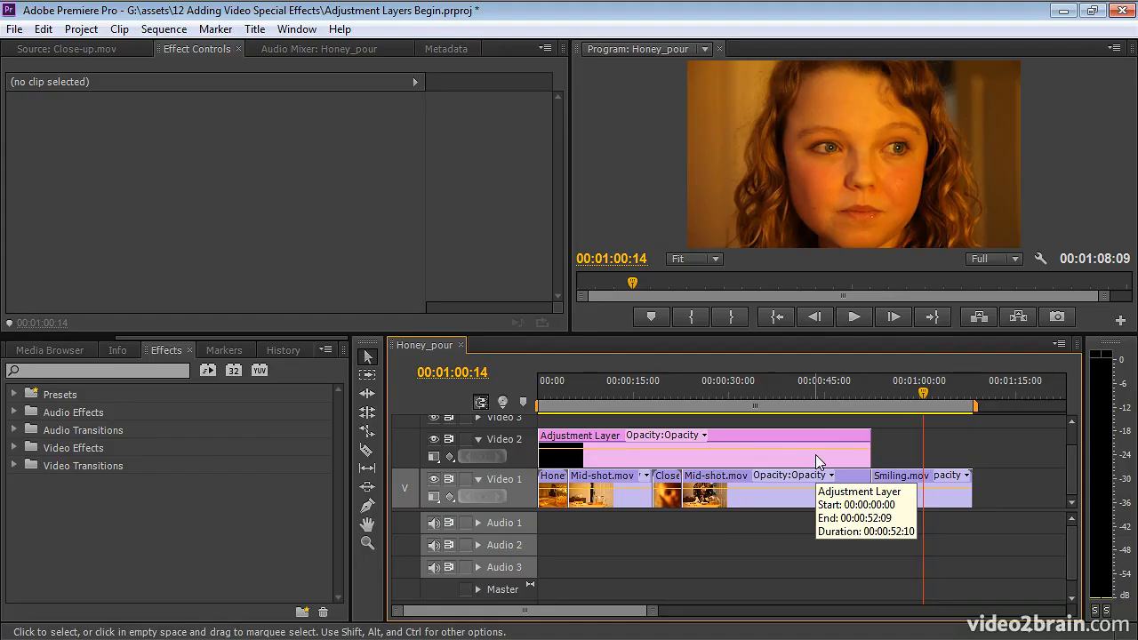
# Step: Preview the Close-up.mov clip at 00:00:20:16 with an enlarged program view, and make room for the video tracks in the timeline
pyautogui.moveTo(771, 332); pyautogui.dragTo(769, 270)
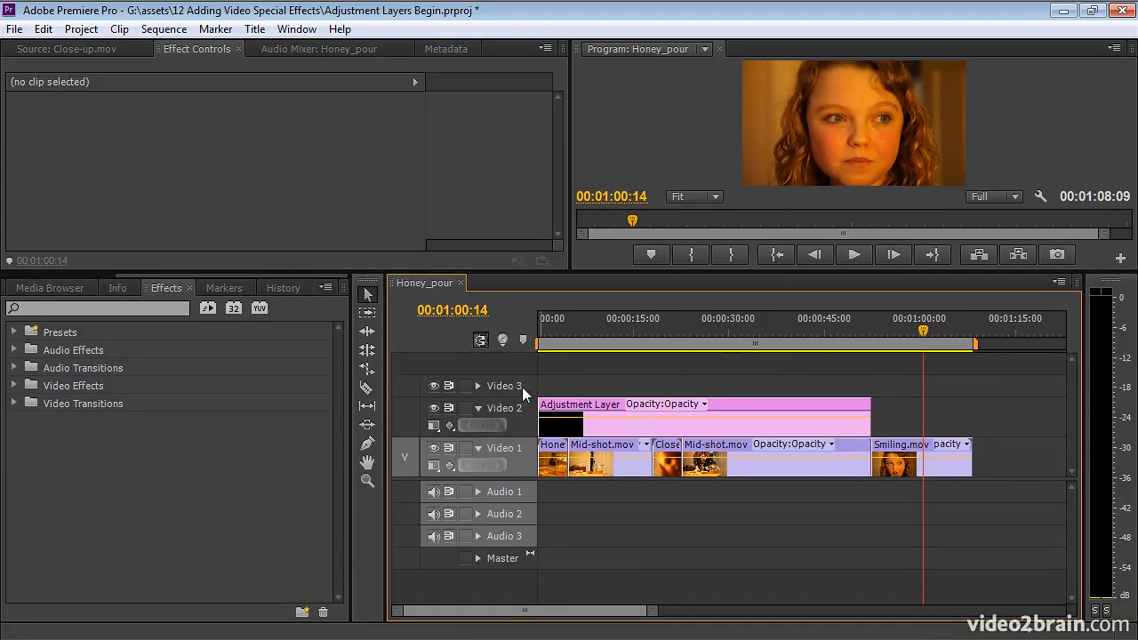
pyautogui.moveTo(667, 326); pyautogui.dragTo(672, 328)
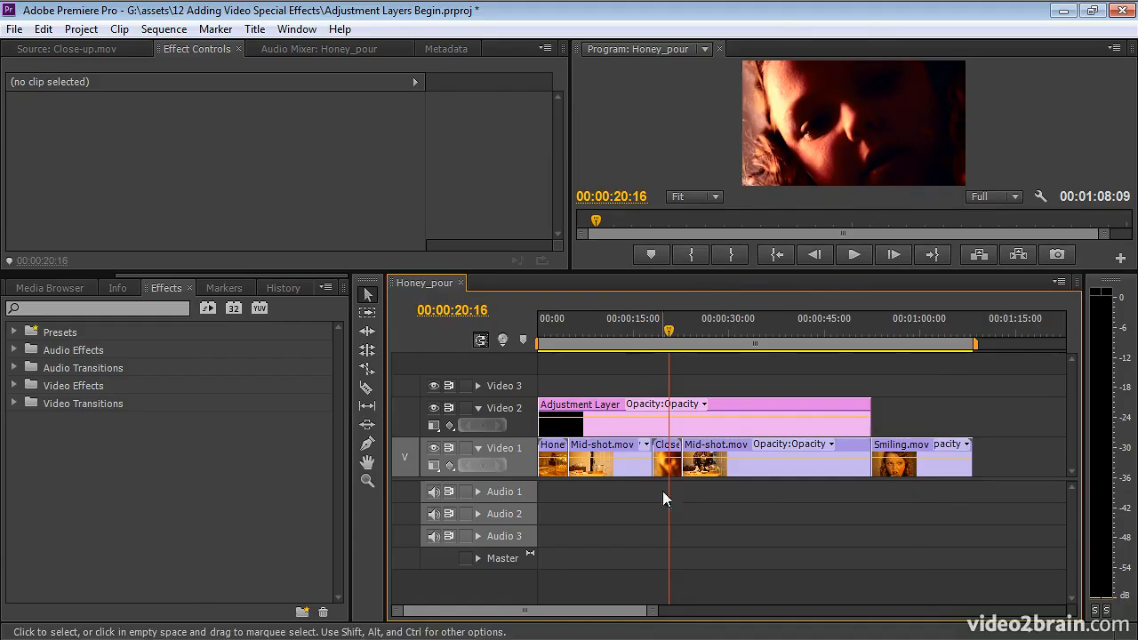
pyautogui.moveTo(782, 268); pyautogui.dragTo(786, 446)
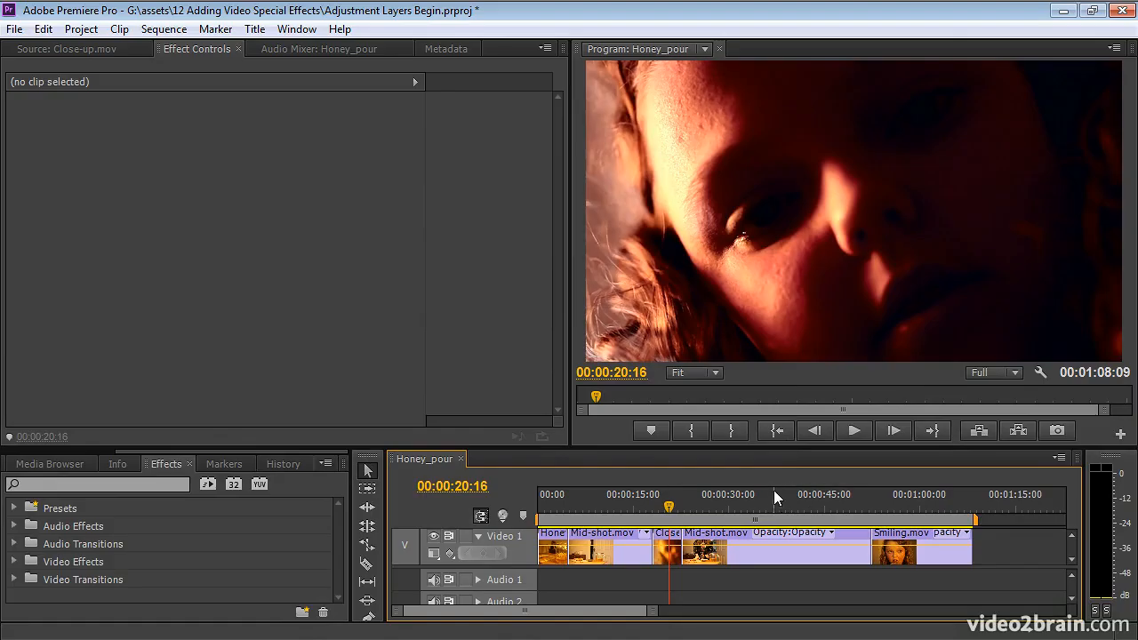
pyautogui.moveTo(749, 451); pyautogui.dragTo(757, 338)
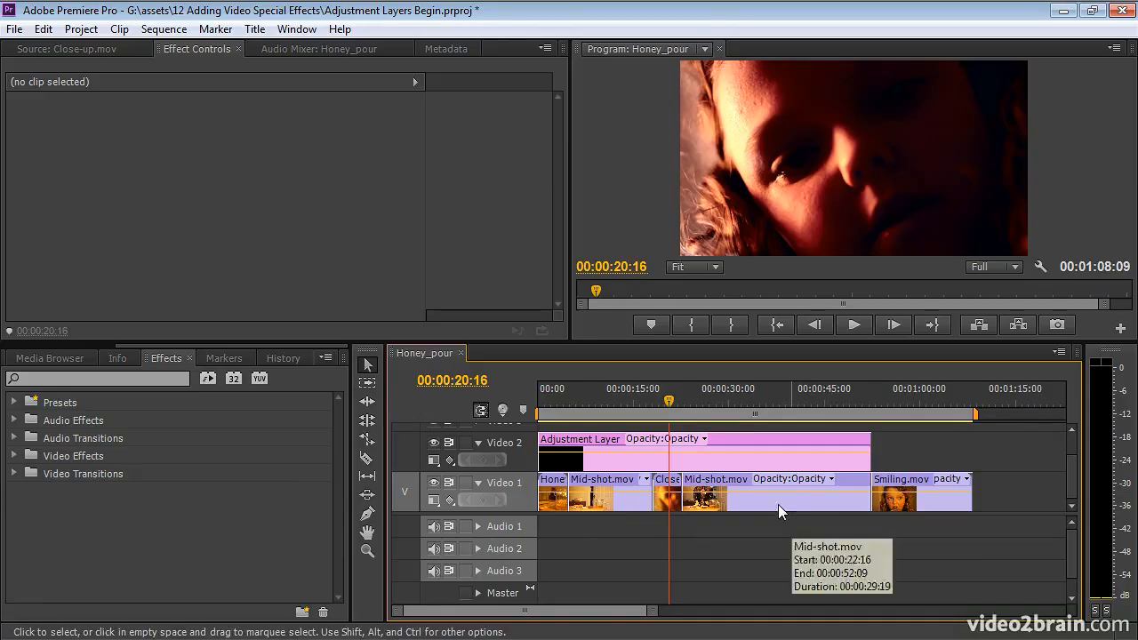
# Step: Select the adjustment layer on Video 2 and compare the frames at 00:00:58:23 and 00:00:19:00
pyautogui.click(736, 462)
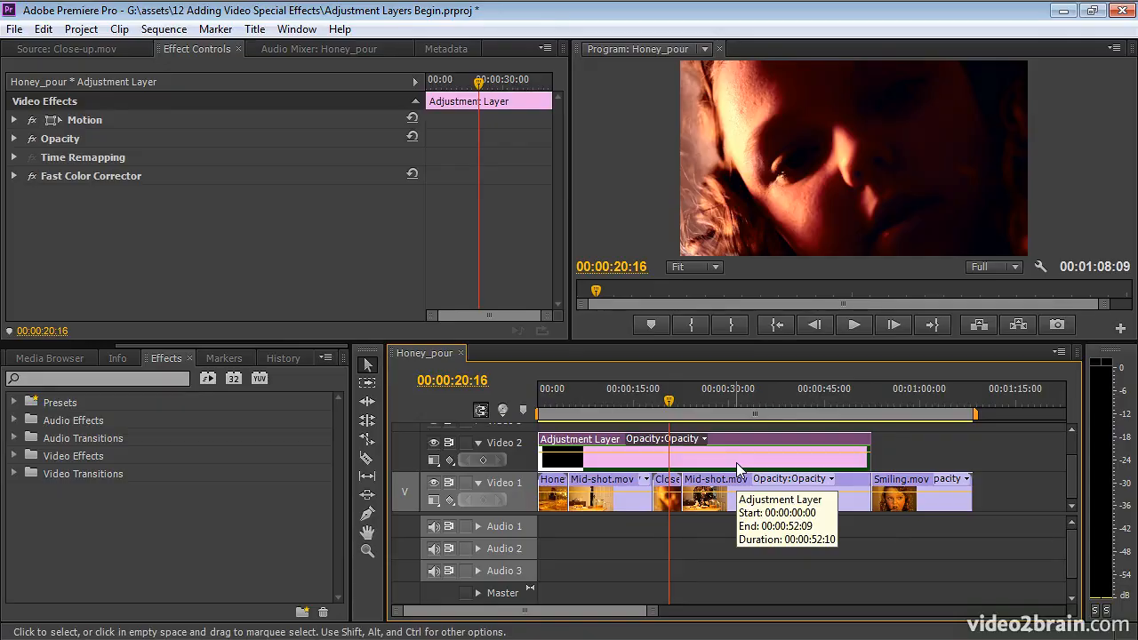
pyautogui.moveTo(748, 342); pyautogui.dragTo(748, 294)
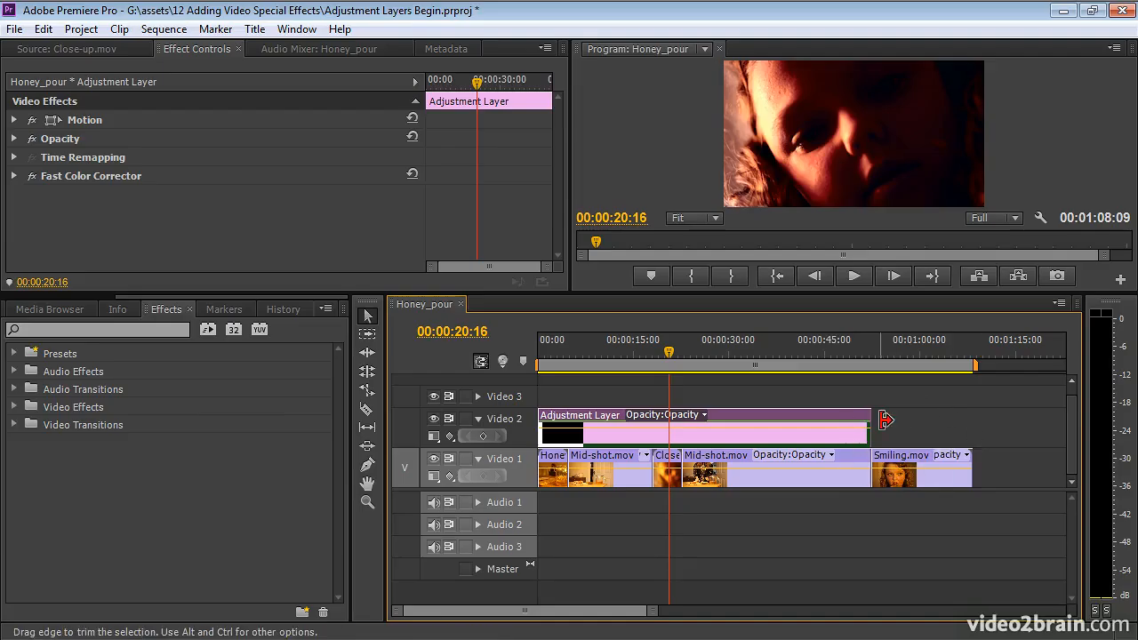
pyautogui.click(914, 352)
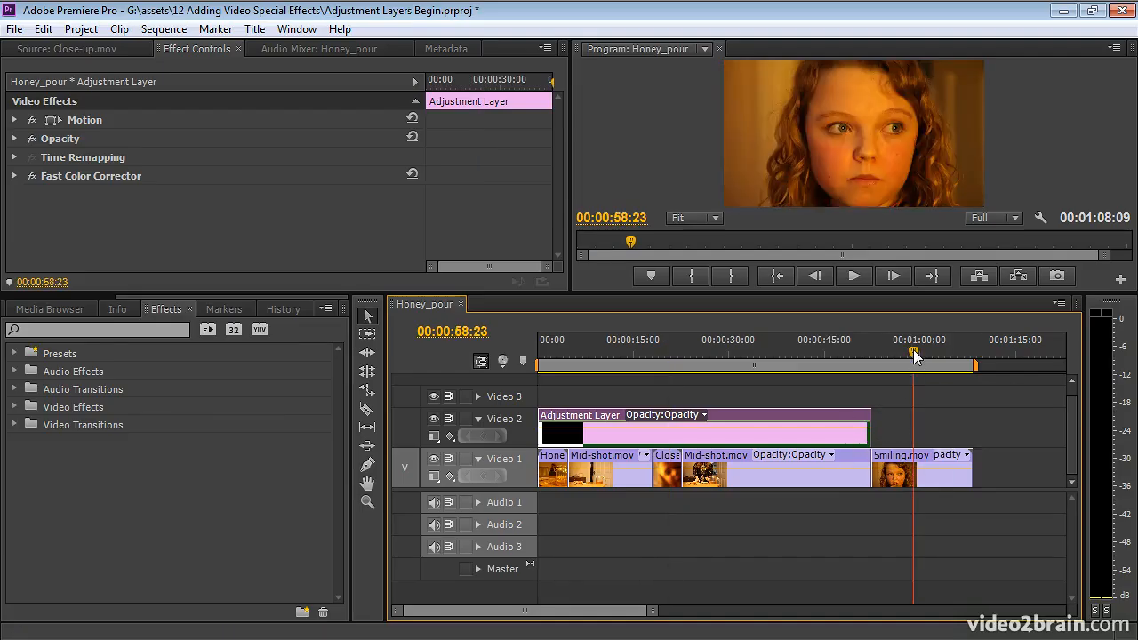
pyautogui.click(659, 342)
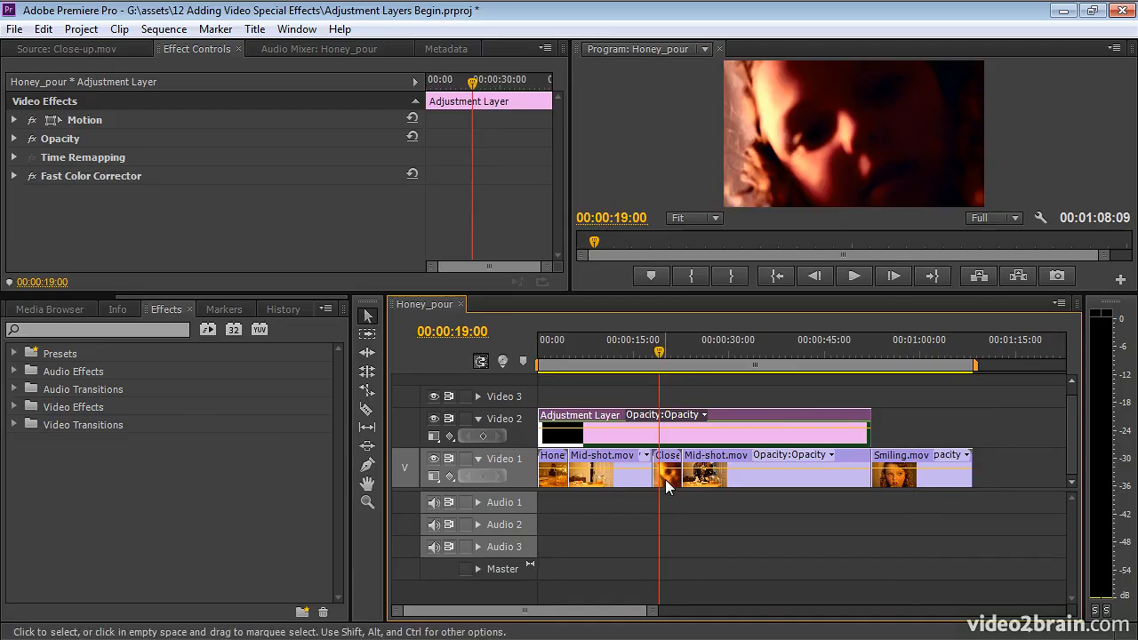
# Step: Move Close-up.mov from Video 1 up to Video 3 at the same time position, and preview it at 00:00:21:02
pyautogui.click(665, 478)
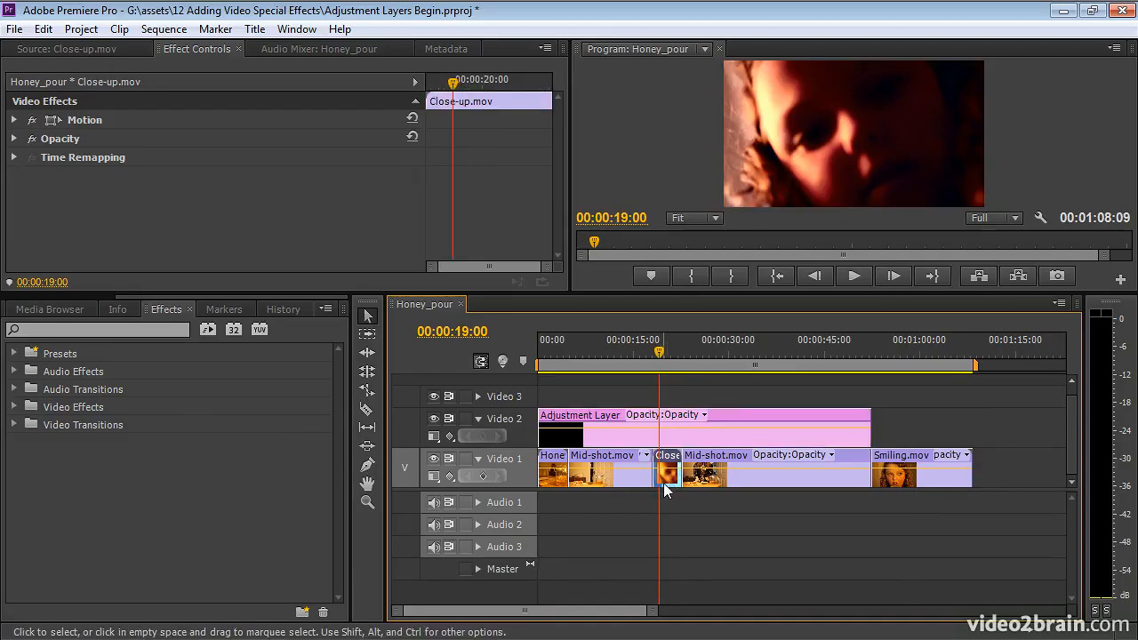
pyautogui.moveTo(667, 480); pyautogui.dragTo(680, 400)
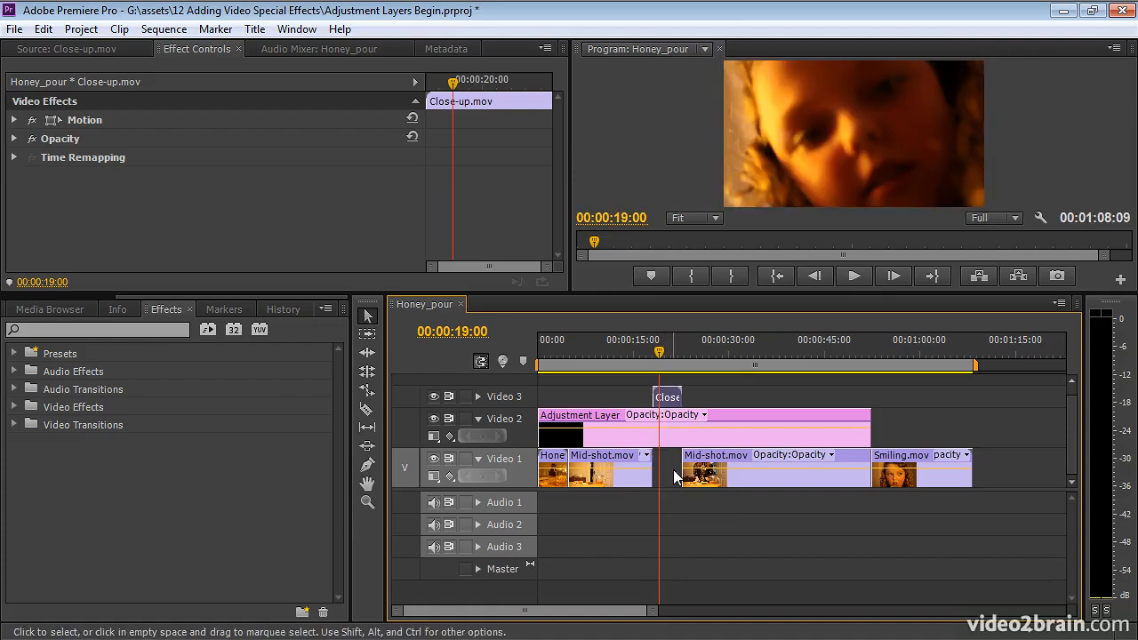
pyautogui.moveTo(663, 351); pyautogui.dragTo(672, 351)
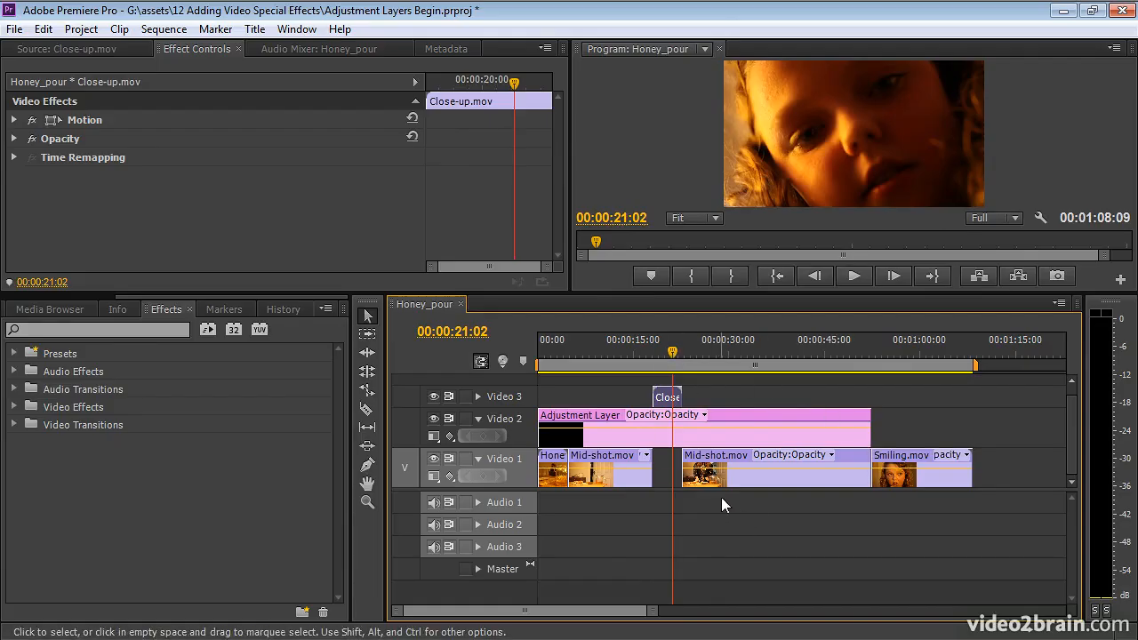
# Step: Apply the Adjustment Layer Example preset to the Close-up.mov clip on Video 3
pyautogui.click(13, 354)
pyautogui.moveTo(65, 371)
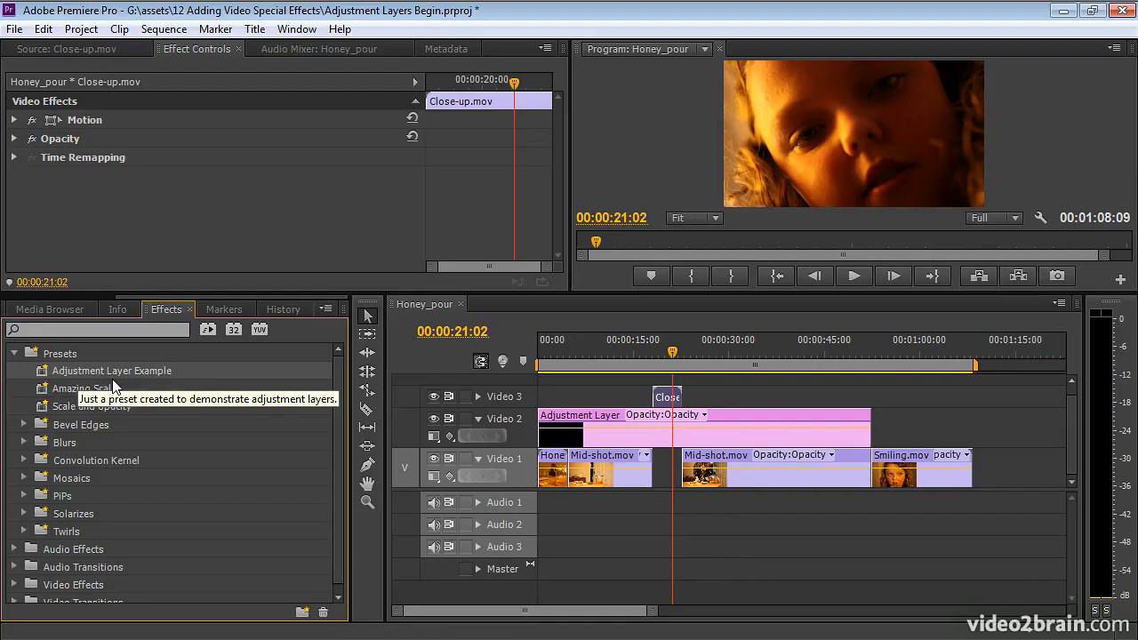
pyautogui.moveTo(40, 377); pyautogui.dragTo(673, 411)
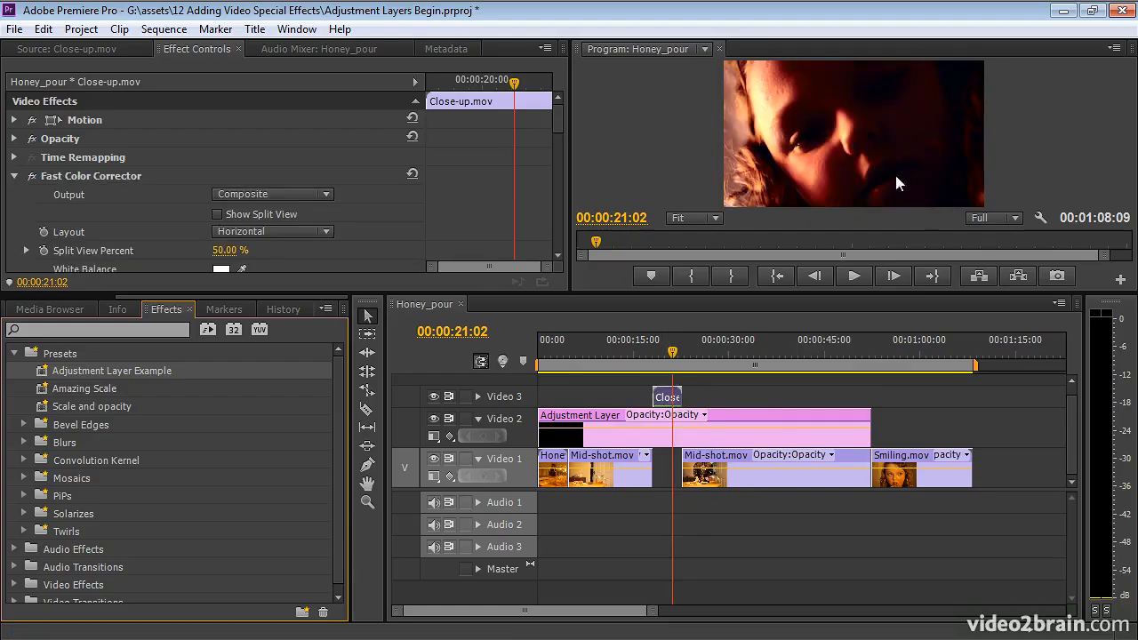
# Step: Set the Fast Color Corrector input levels of Close-up.mov to 10.7, 1.1 and 243.7, and review the sequence up to 00:00:29:11
pyautogui.moveTo(558, 123); pyautogui.dragTo(553, 223)
pyautogui.moveTo(236, 210)
pyautogui.mouseDown()
pyautogui.moveTo(221, 210)
pyautogui.moveTo(256, 212)
pyautogui.mouseUp()
pyautogui.moveTo(351, 208); pyautogui.dragTo(400, 210)
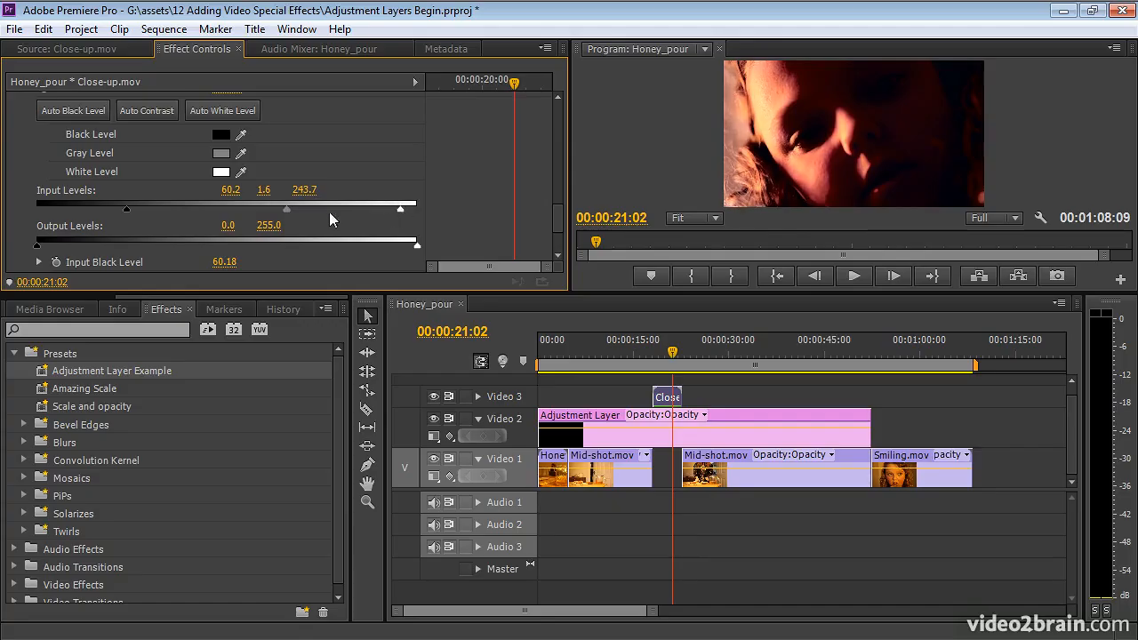
pyautogui.moveTo(285, 211); pyautogui.dragTo(269, 210)
pyautogui.moveTo(122, 210); pyautogui.dragTo(54, 208)
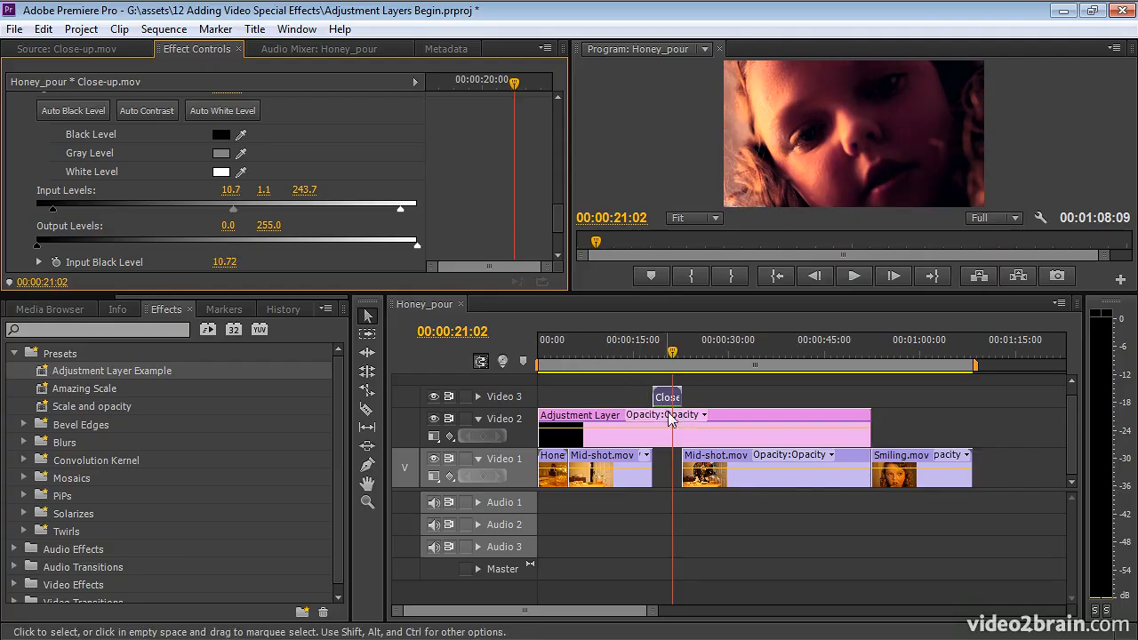
pyautogui.moveTo(634, 347); pyautogui.dragTo(724, 372)
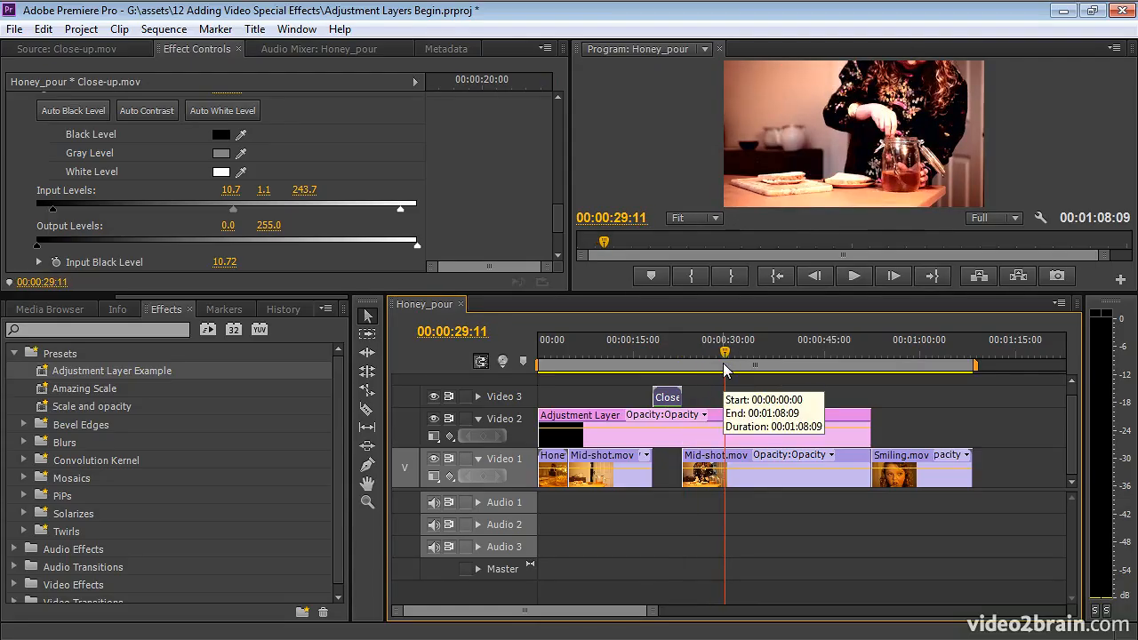